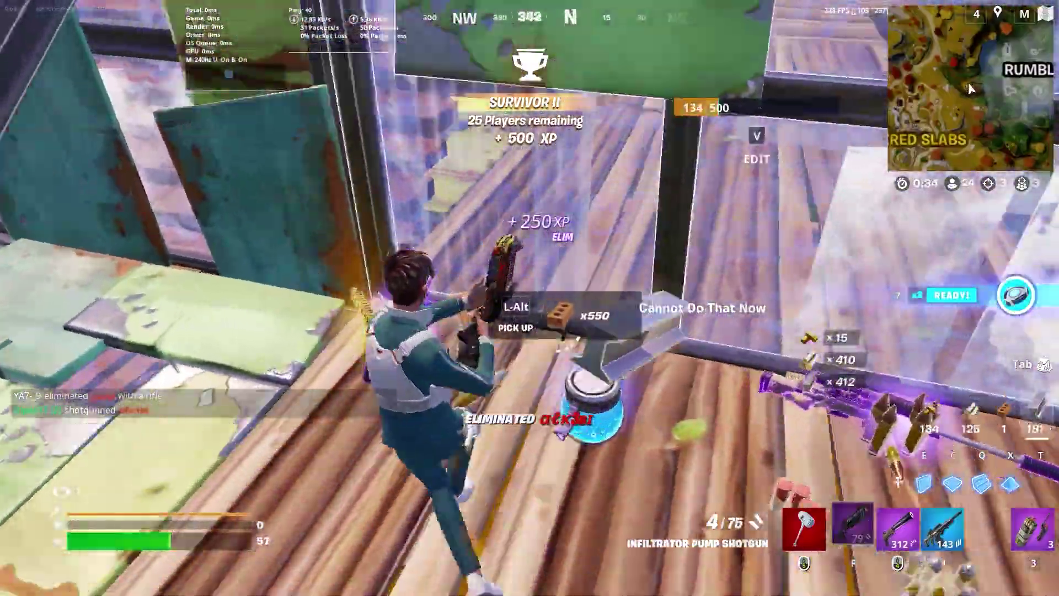
Walk forward to auto-pick up the dropped ammo and materials.
key("w")
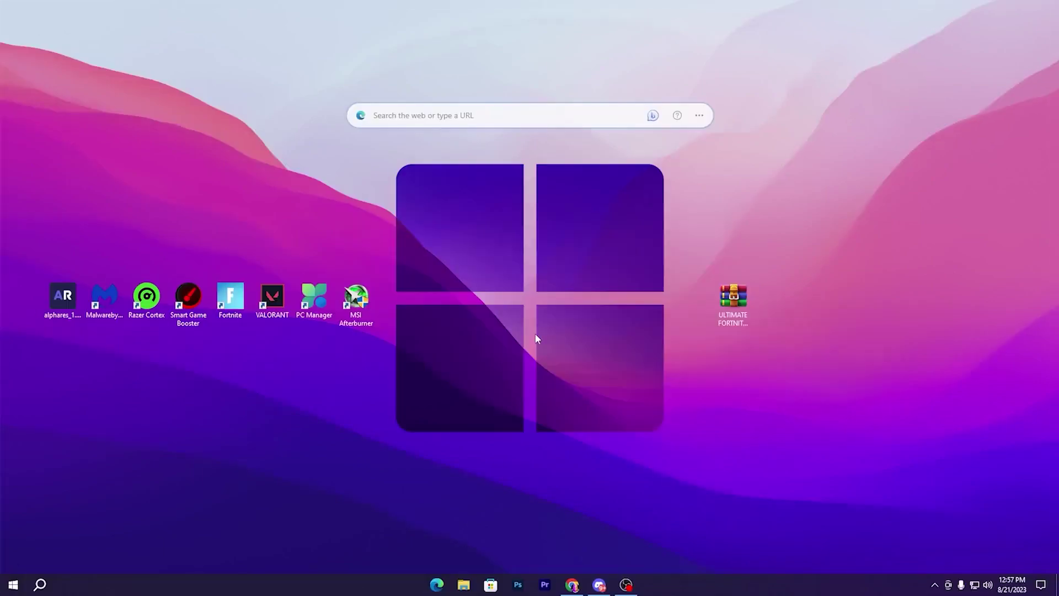
right_click(704, 588)
left_click(732, 528)
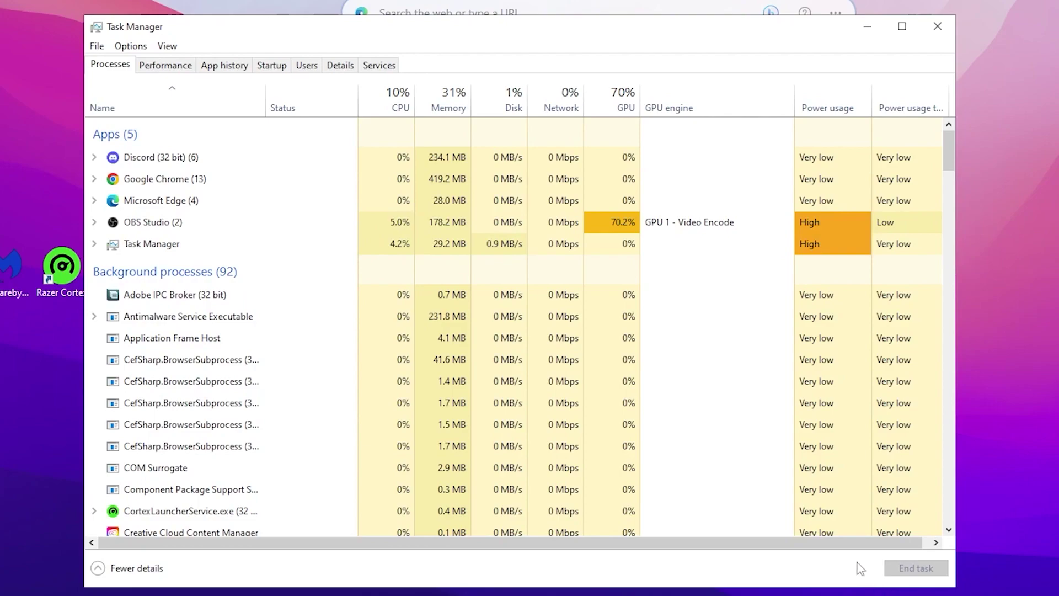
left_click(166, 67)
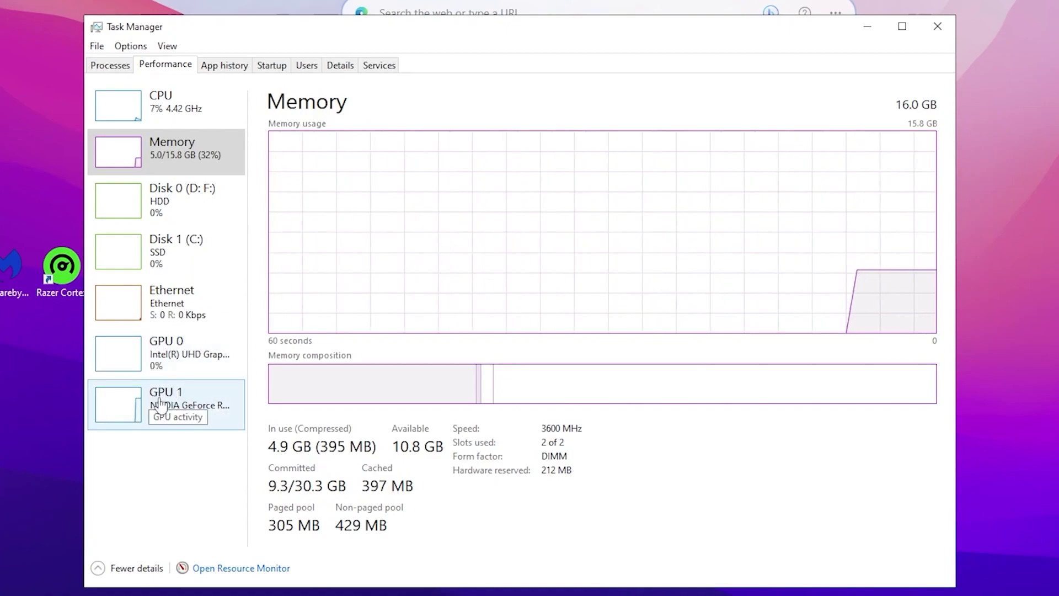
left_click(174, 358)
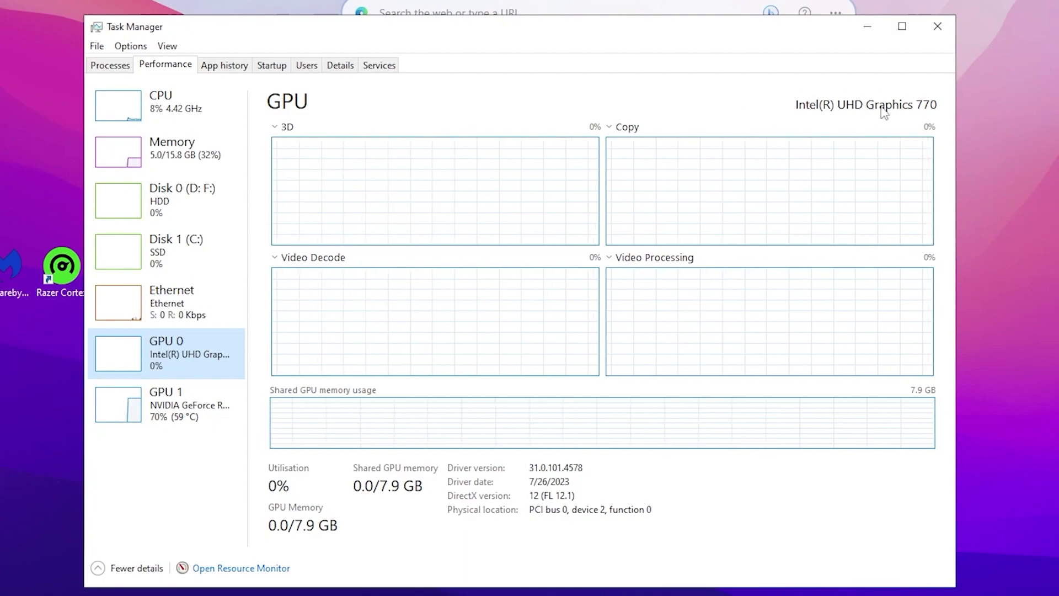
left_click(934, 33)
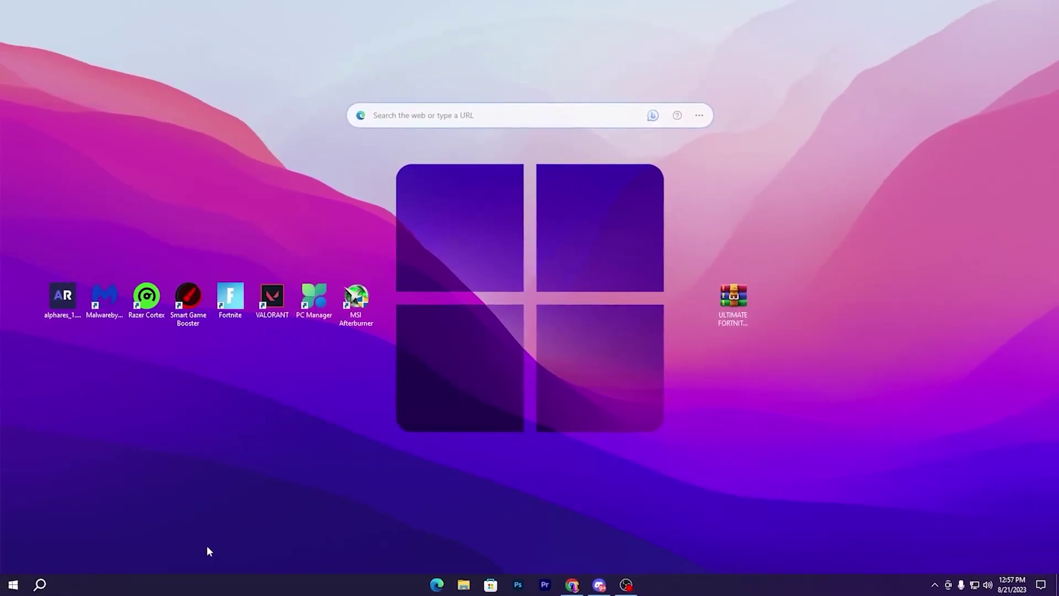
Open Device Manager by searching 'DE' in Windows search.
left_click(40, 584)
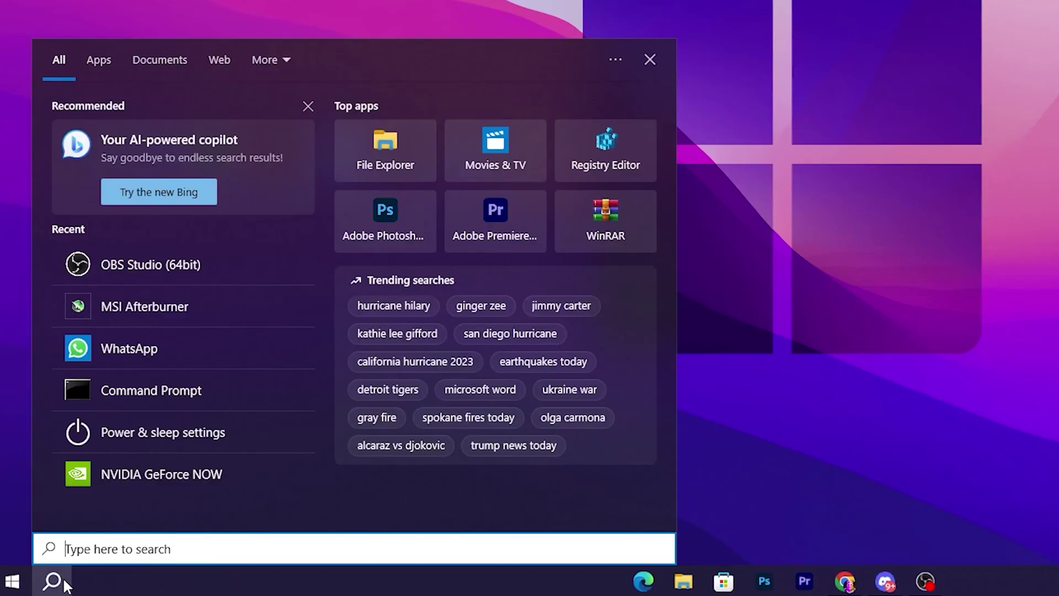
type("DE")
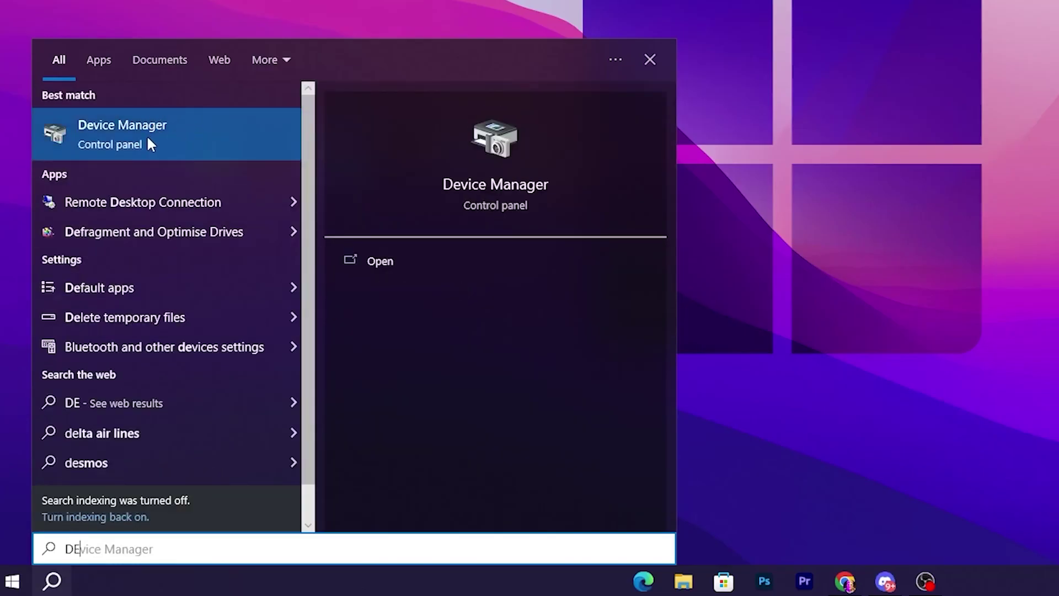
left_click(151, 145)
Disable the Intel(R) UHD Graphics 770 display adapter and close Device Manager.
left_click(241, 205)
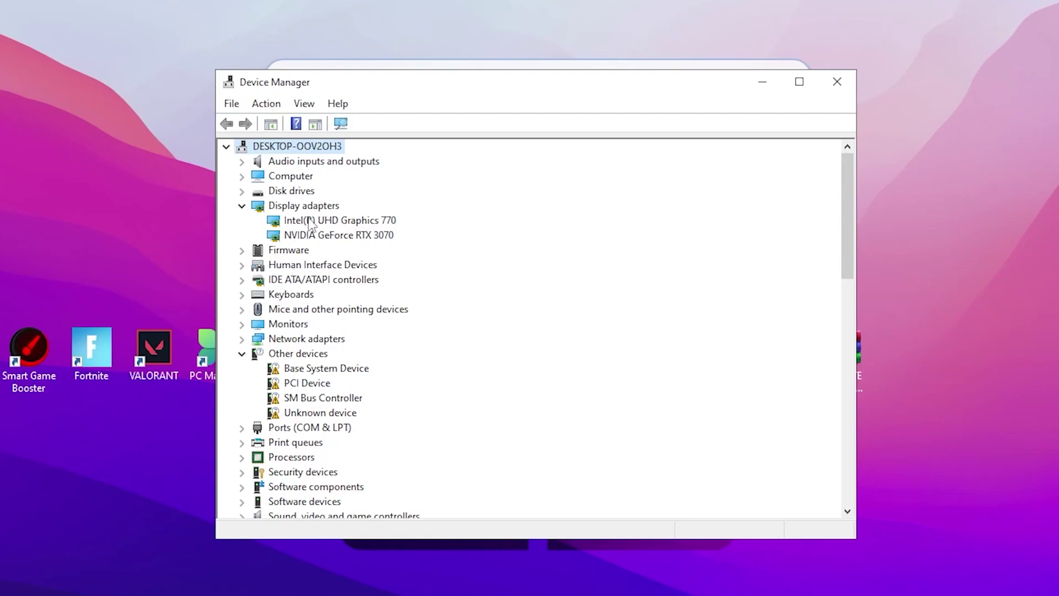
right_click(337, 223)
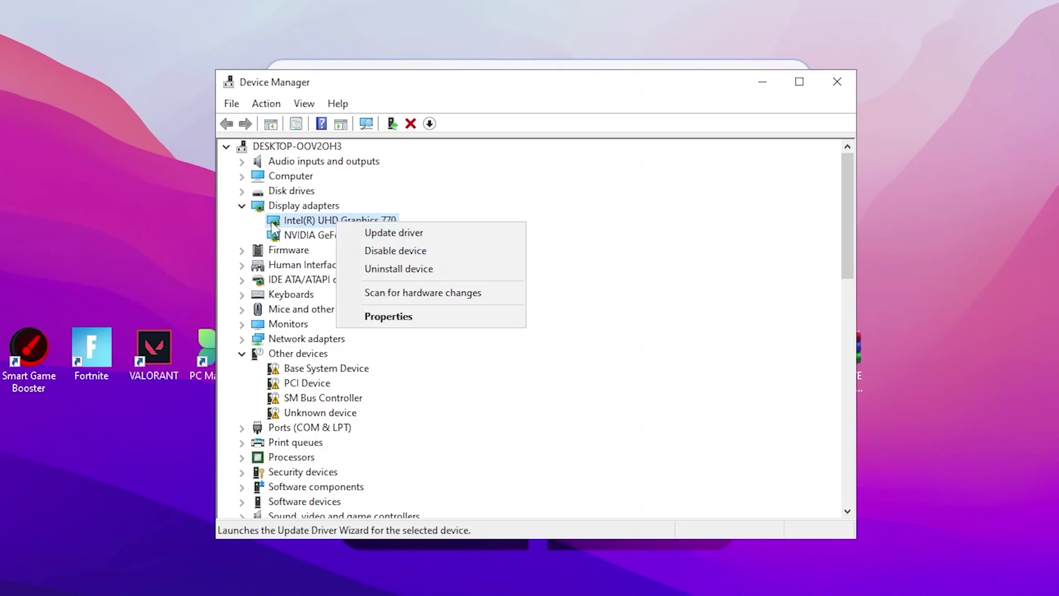
left_click(430, 254)
left_click(574, 359)
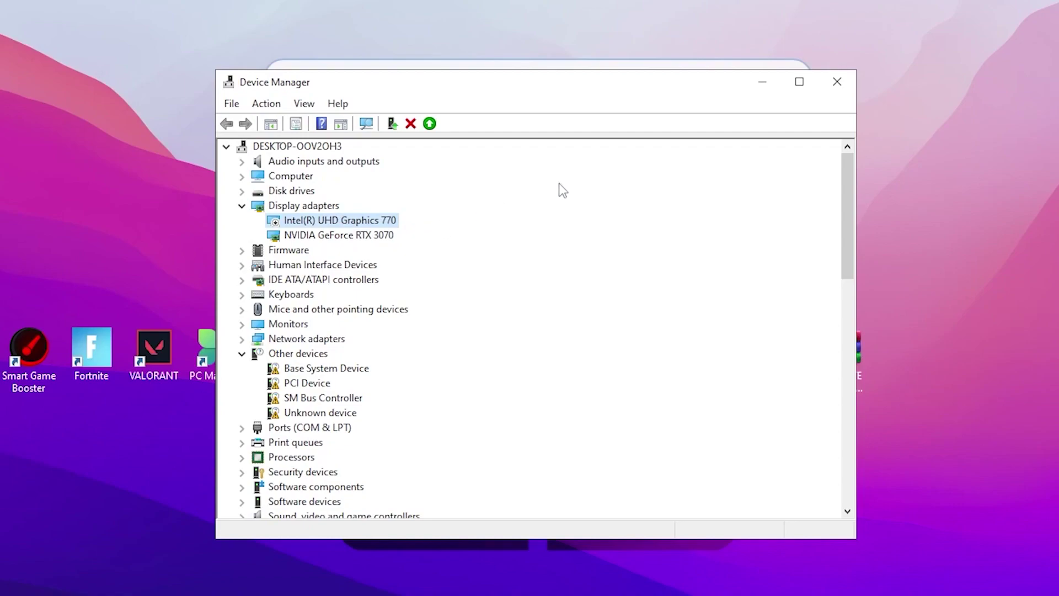
left_click(837, 81)
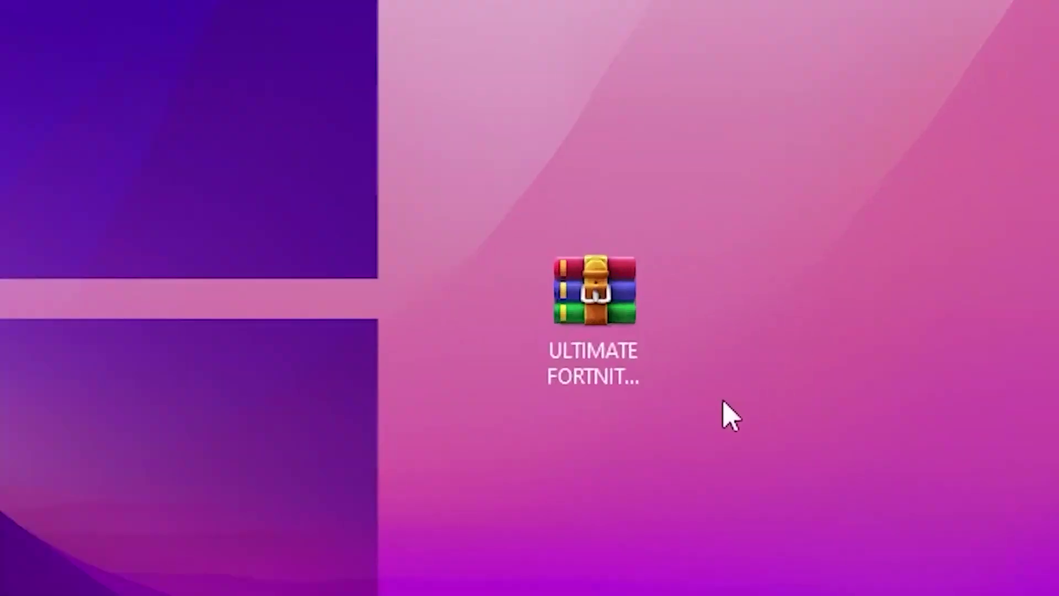
Extract ULTIMATE FORTNITE FPS BOOST PACK.rar here and open the Fortnite FPS Boost Pack For Low End PC folder.
left_click(581, 285)
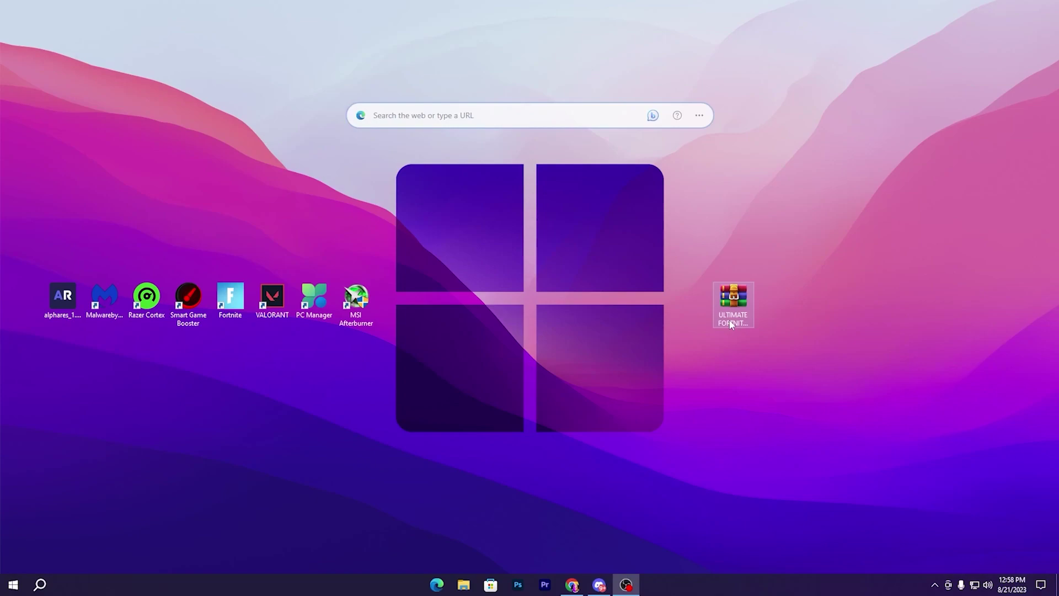
right_click(736, 300)
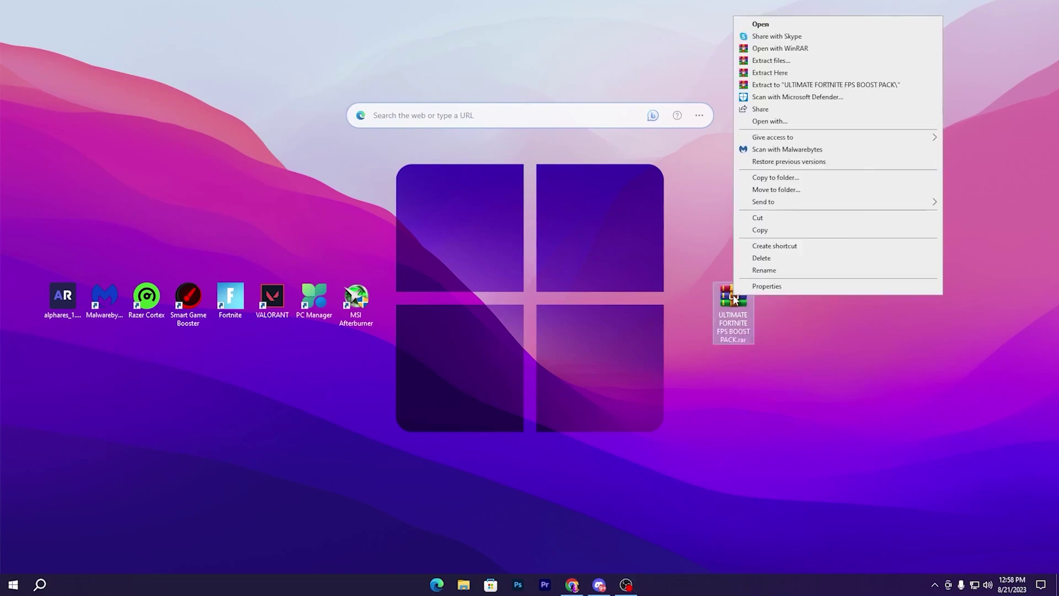
left_click(790, 71)
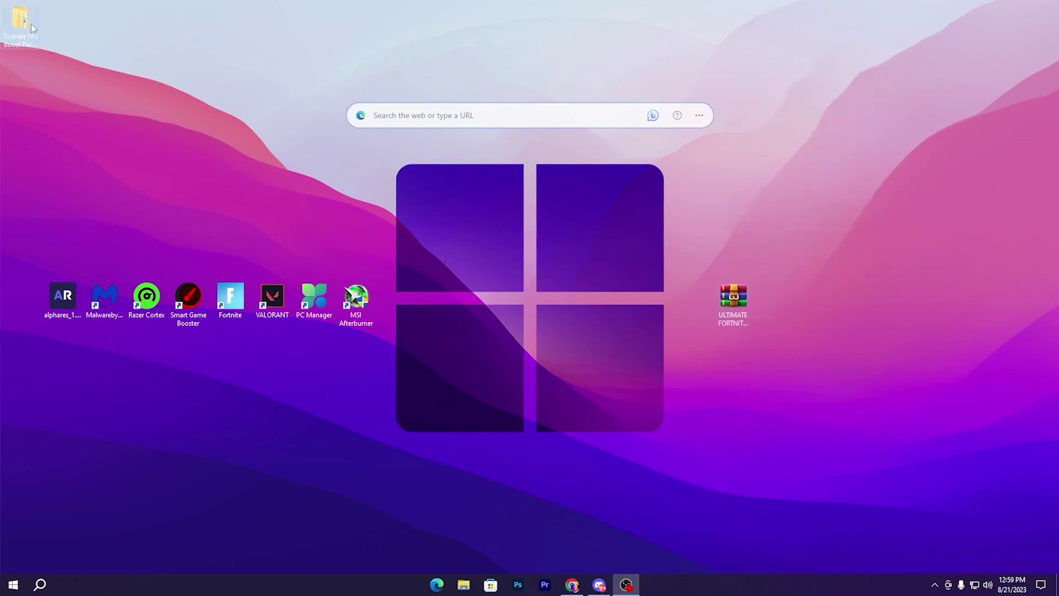
double_click(775, 298)
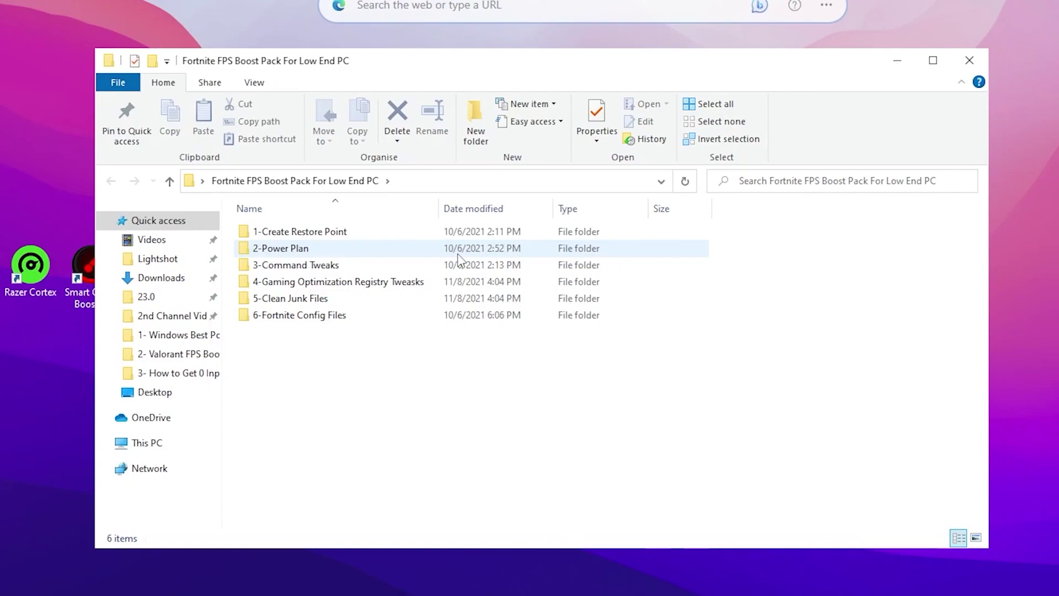
Set the Local Disk (C:) maximum restore space usage to 5%.
double_click(283, 233)
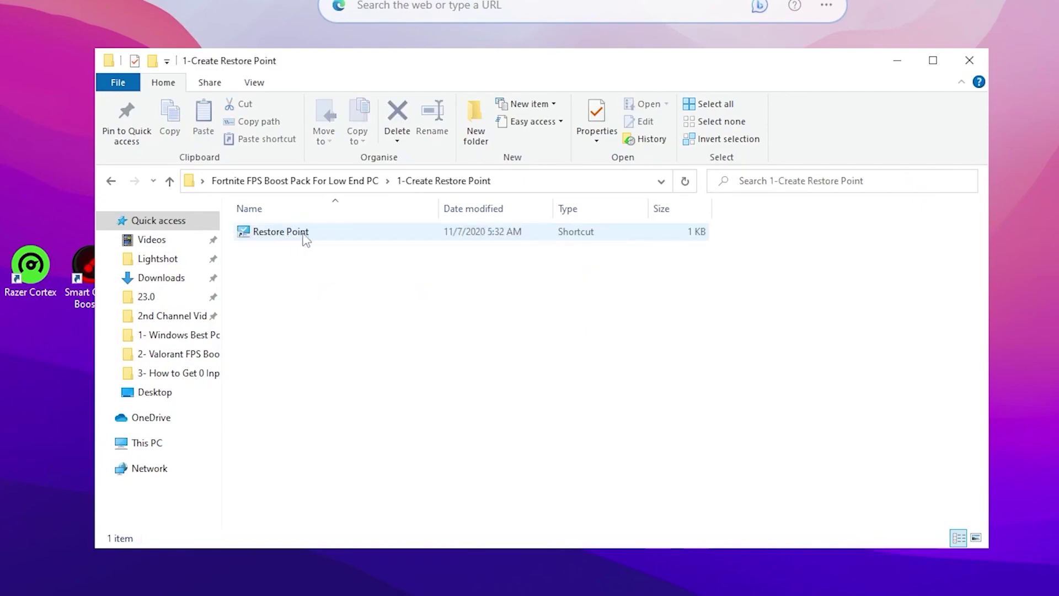
double_click(278, 232)
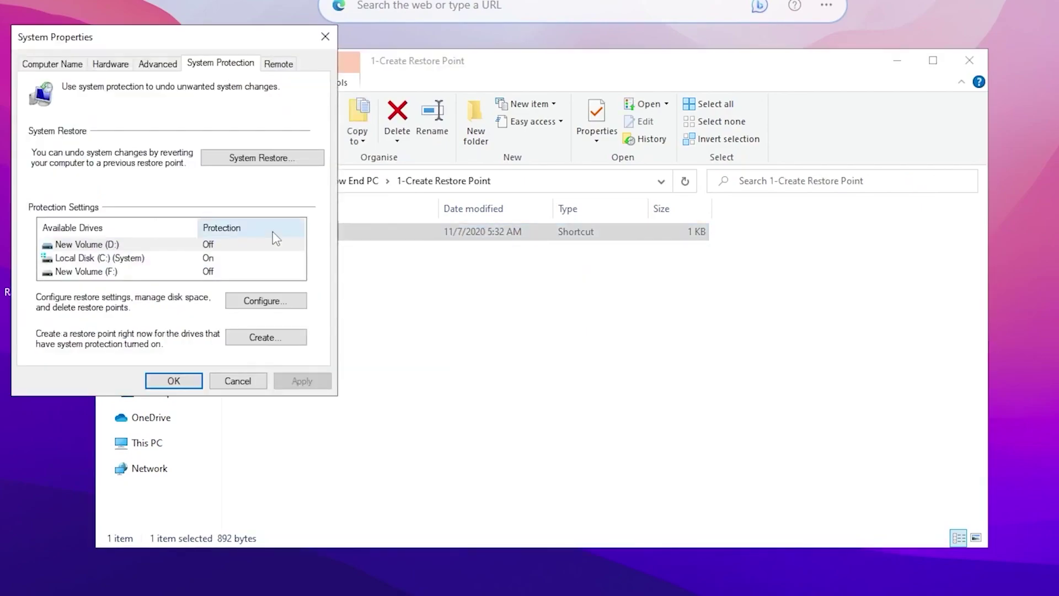
left_click(78, 258)
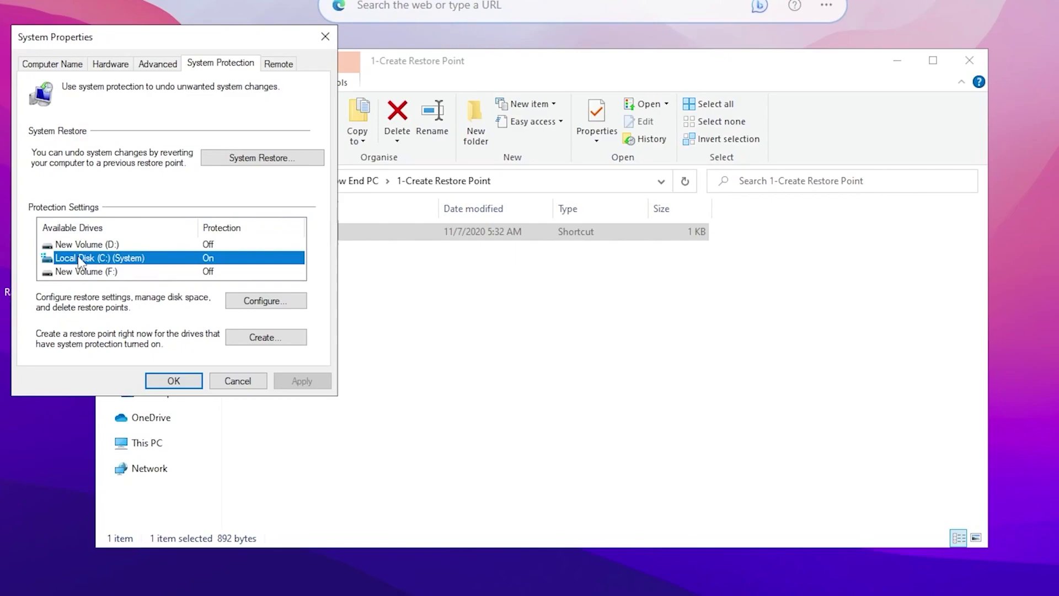
left_click(263, 303)
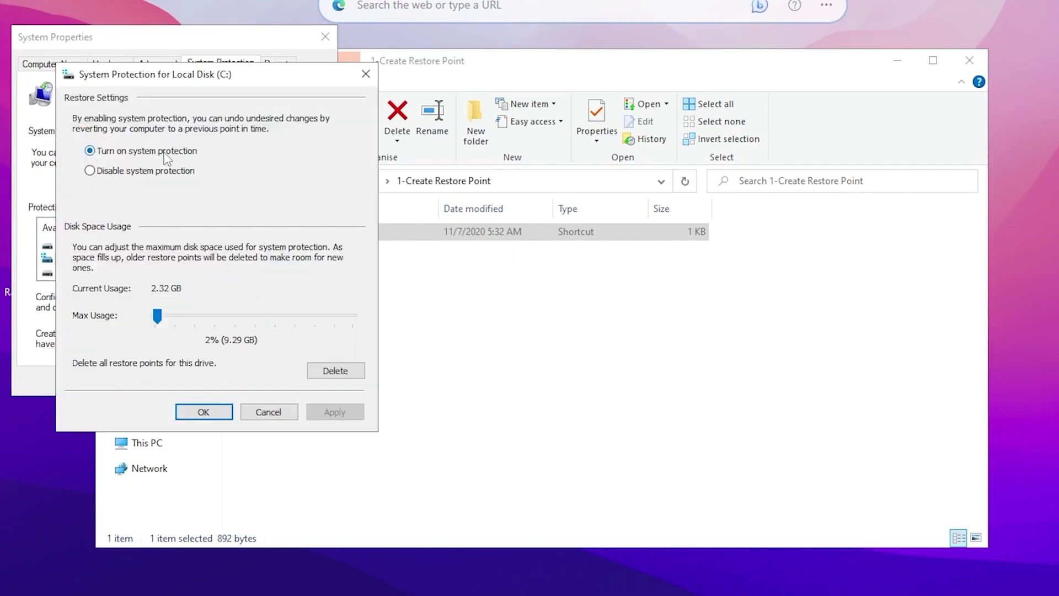
left_click_drag(156, 315, 159, 316)
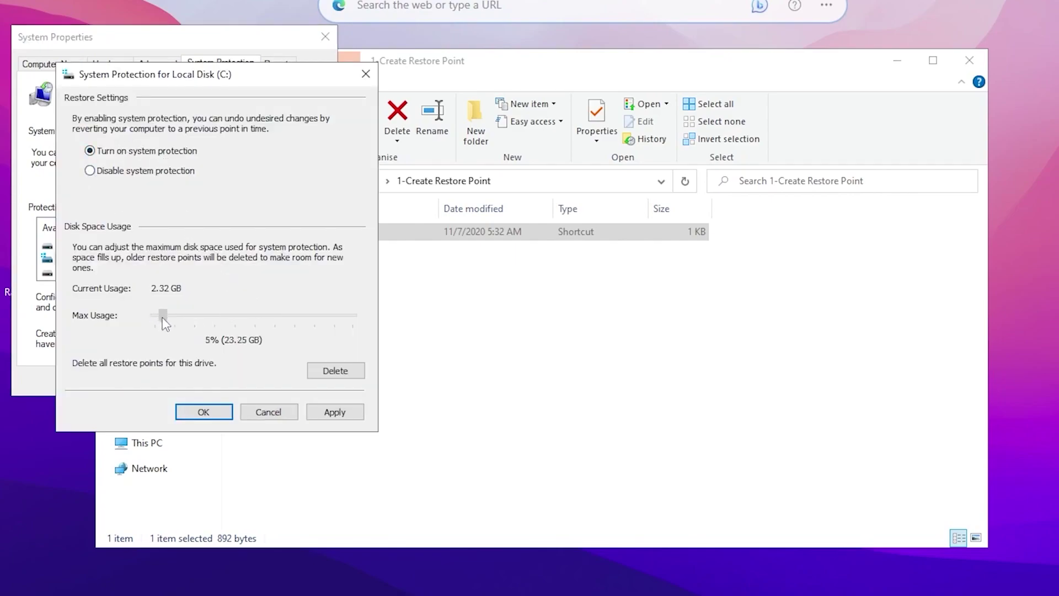
left_click(330, 410)
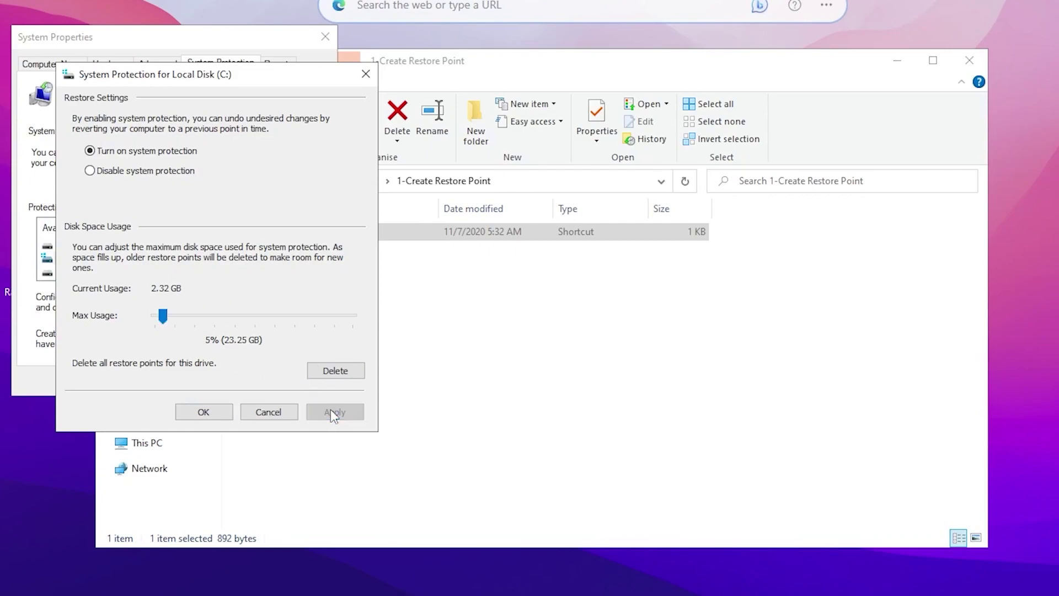
left_click(203, 412)
Create a restore point named 'RIPEX', close System Properties and return to the boost pack folder.
left_click(265, 338)
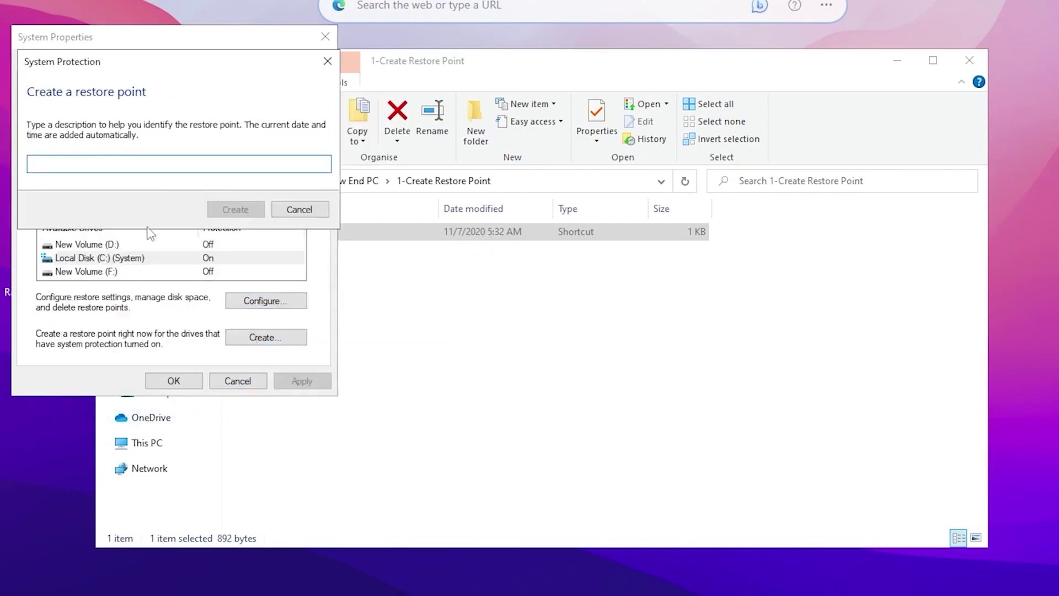
type("RIPEX")
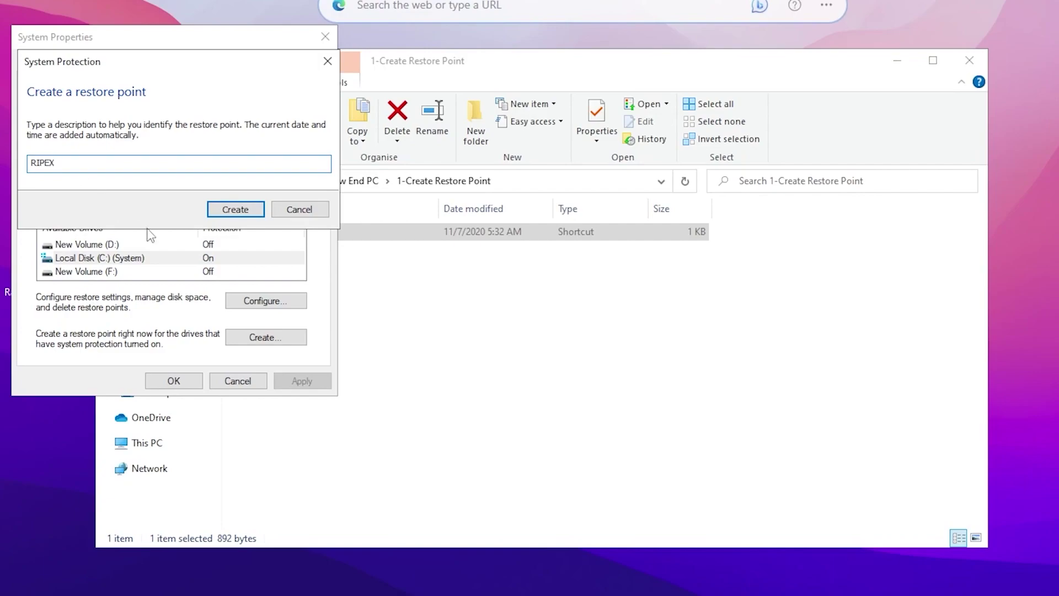
left_click(258, 211)
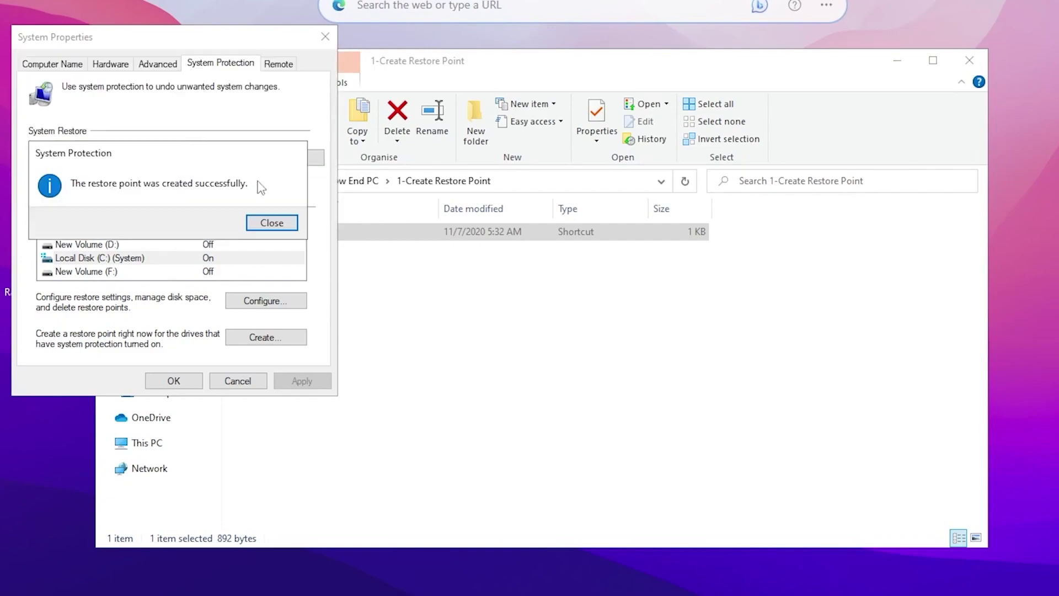
left_click(272, 224)
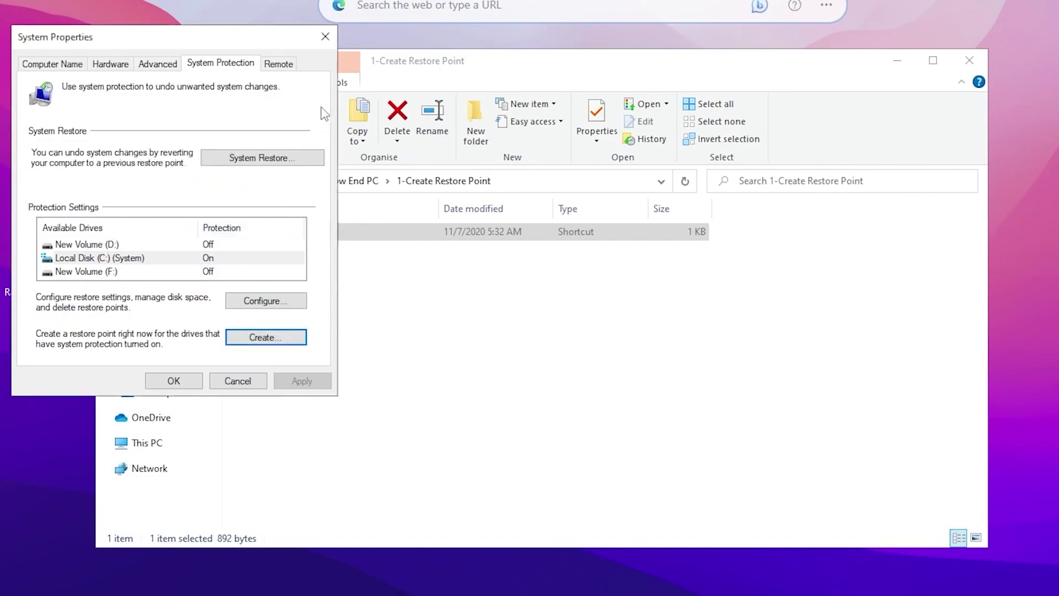
left_click(327, 40)
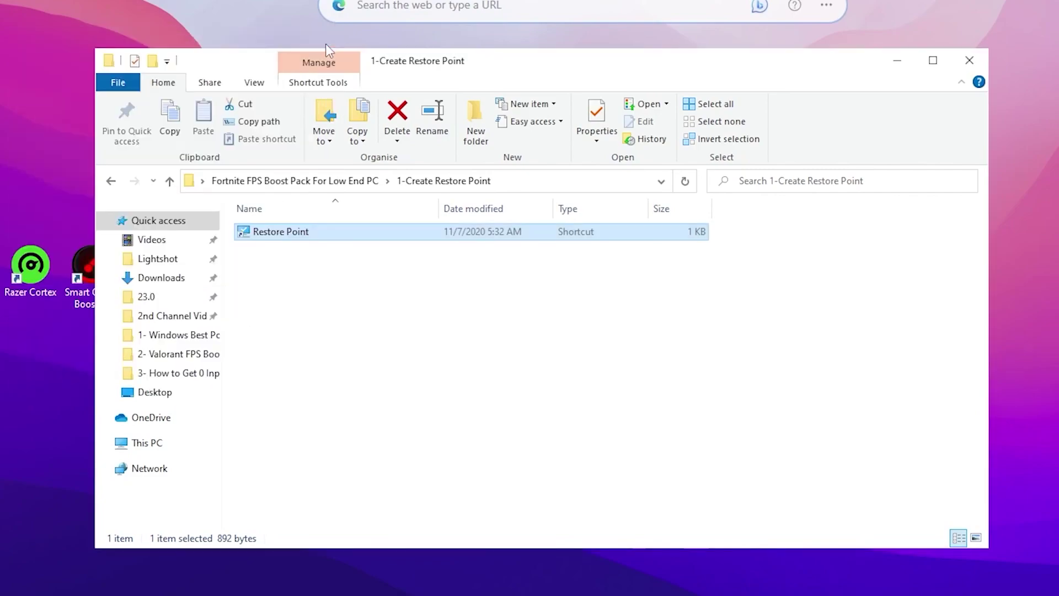
key("alt+Up")
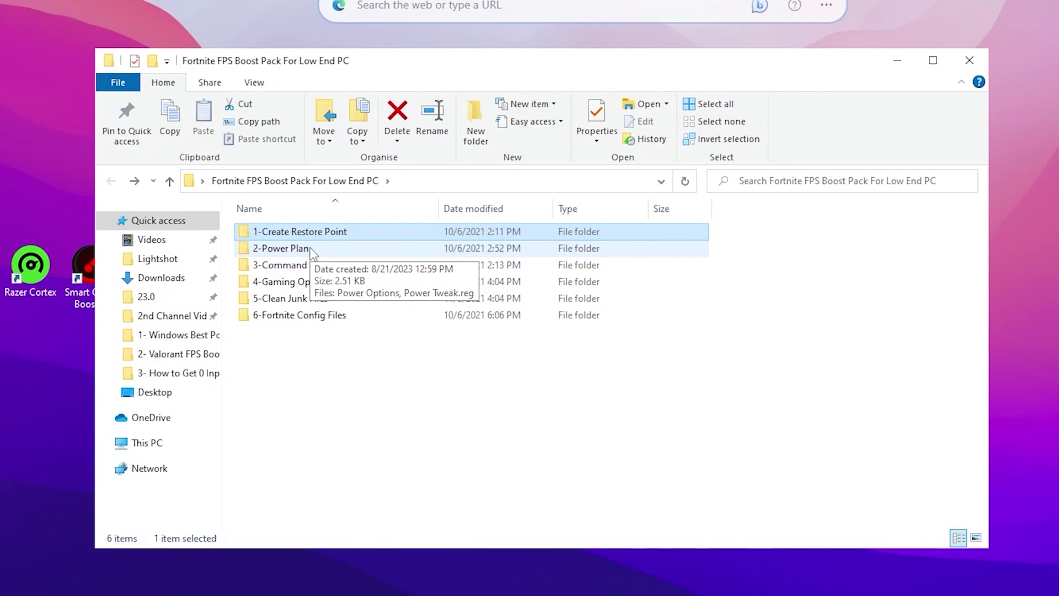
Merge Power Tweak.reg from the 2-Power Plan folder into the registry.
double_click(298, 249)
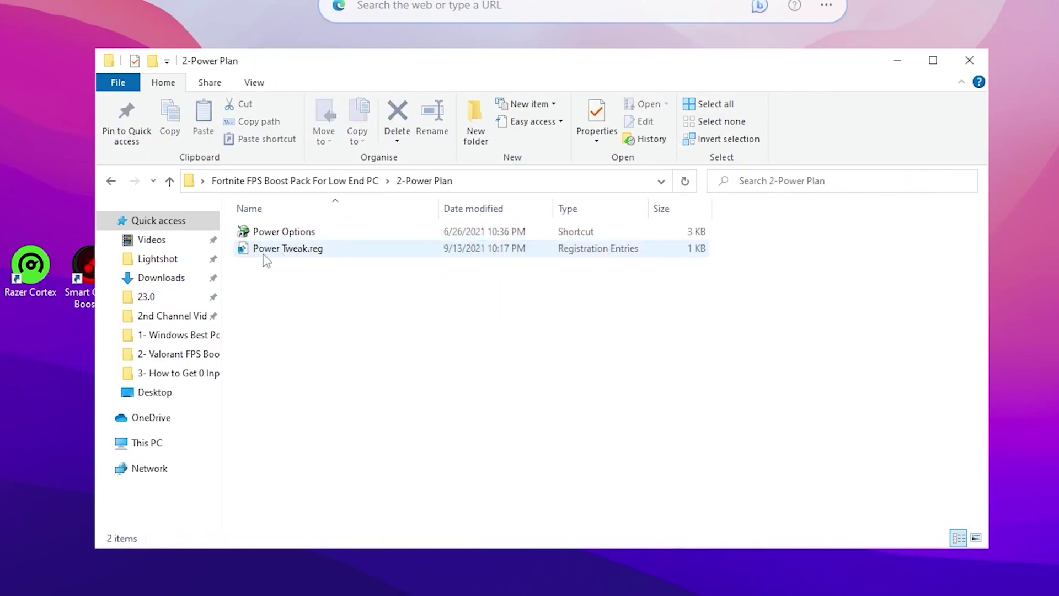
double_click(315, 252)
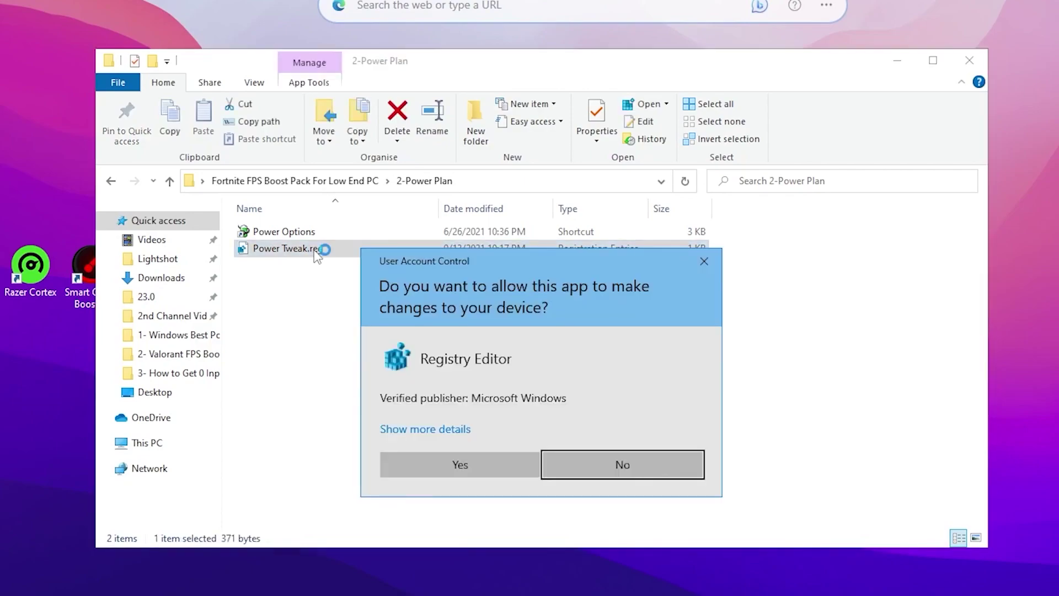
left_click(462, 466)
left_click(699, 285)
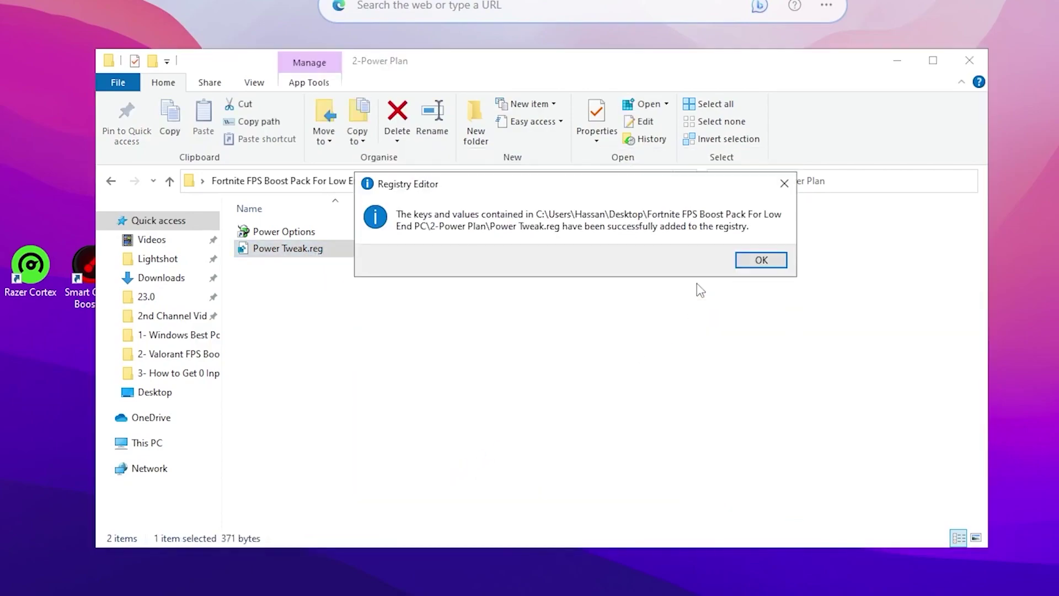
left_click(761, 262)
Check that Bitsum Highest Performance is the active power plan, then go back to the boost pack folder.
double_click(271, 233)
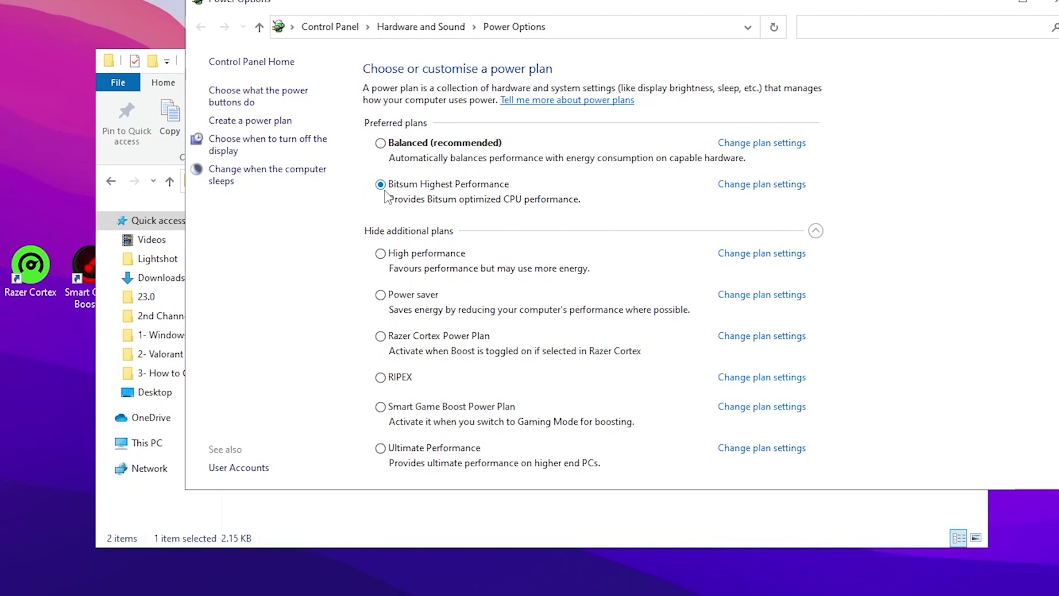
left_click(1050, 3)
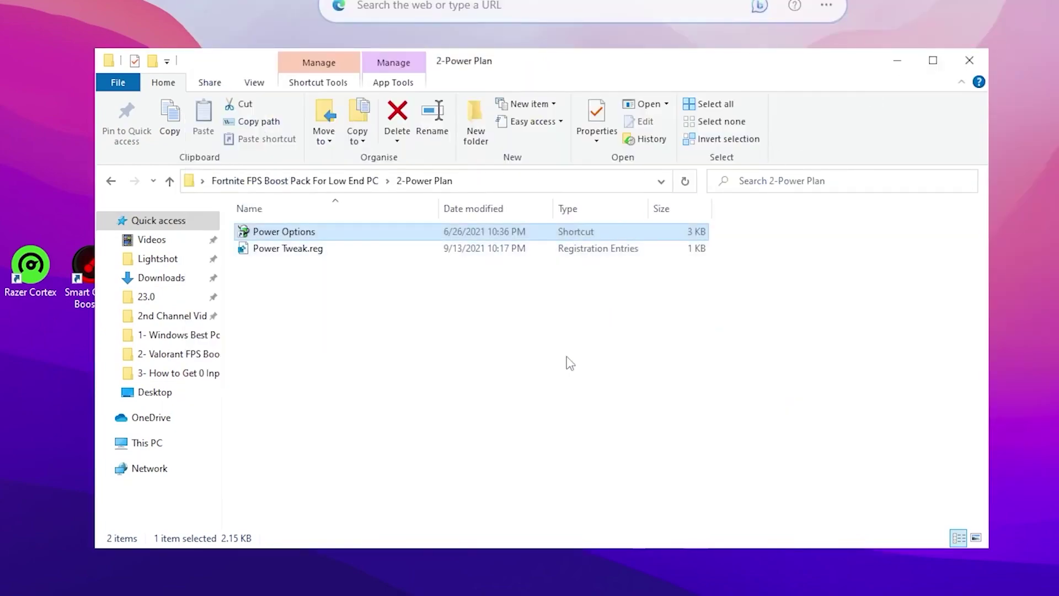
key("alt+Left")
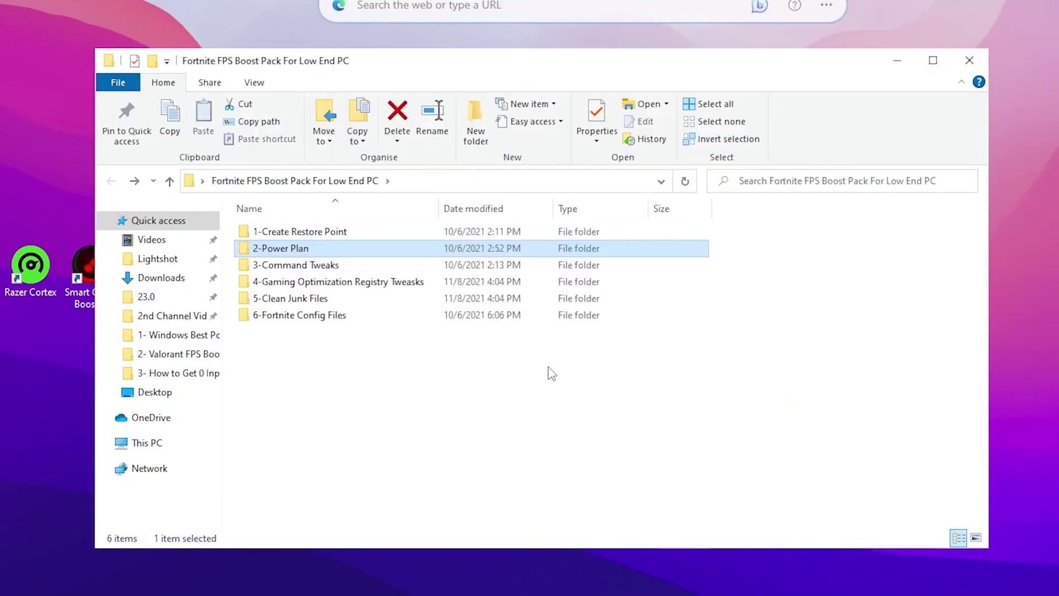
Open the 3-Command Tweaks folder, then bring up the Start menu.
double_click(298, 265)
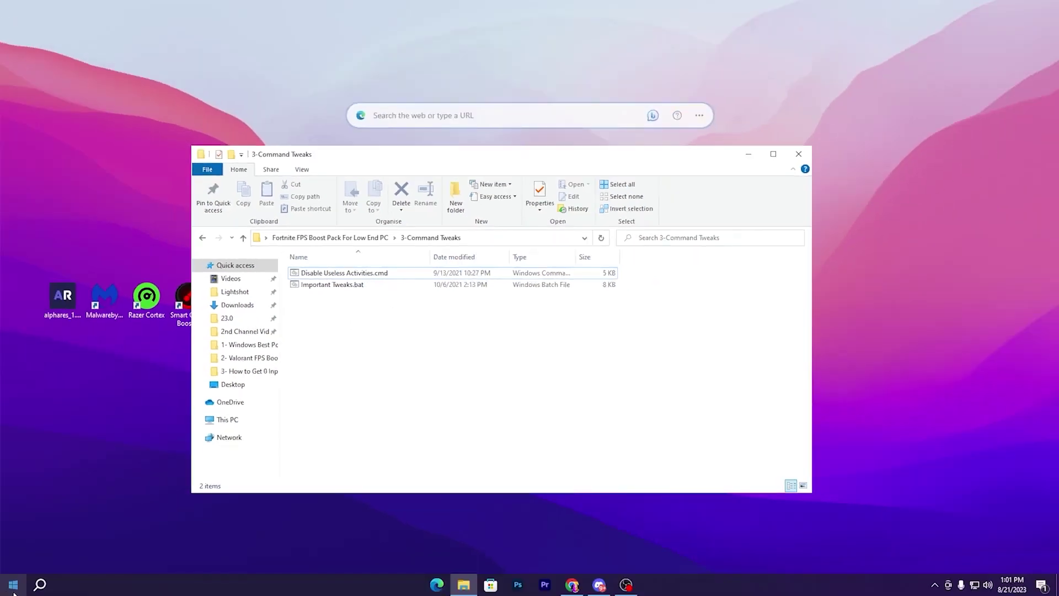
left_click(13, 583)
Turn Real-time protection off under Update & Security > Windows Security, then put the windows away.
left_click(14, 534)
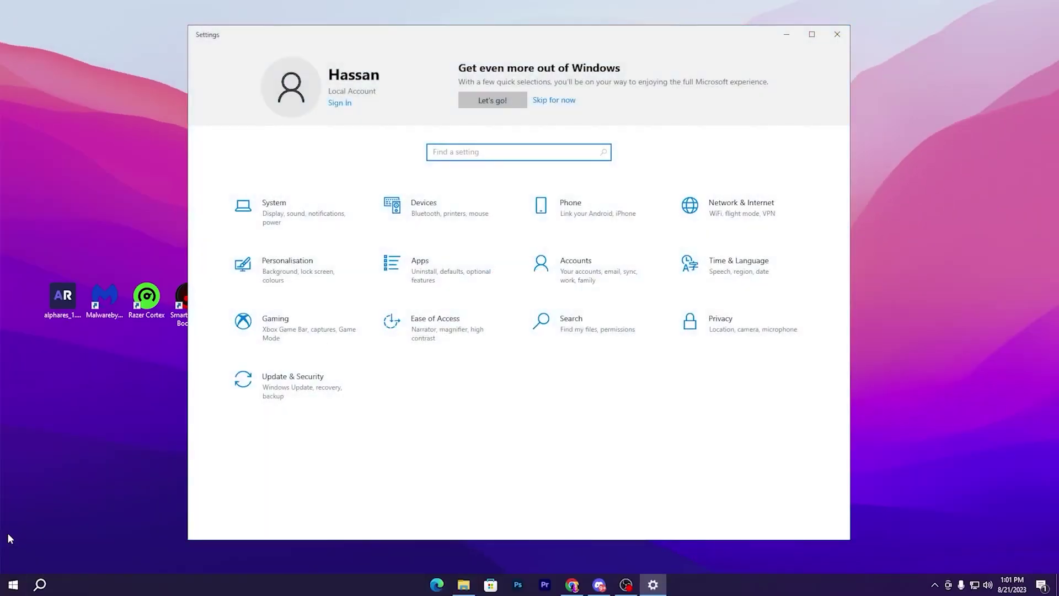
left_click(300, 390)
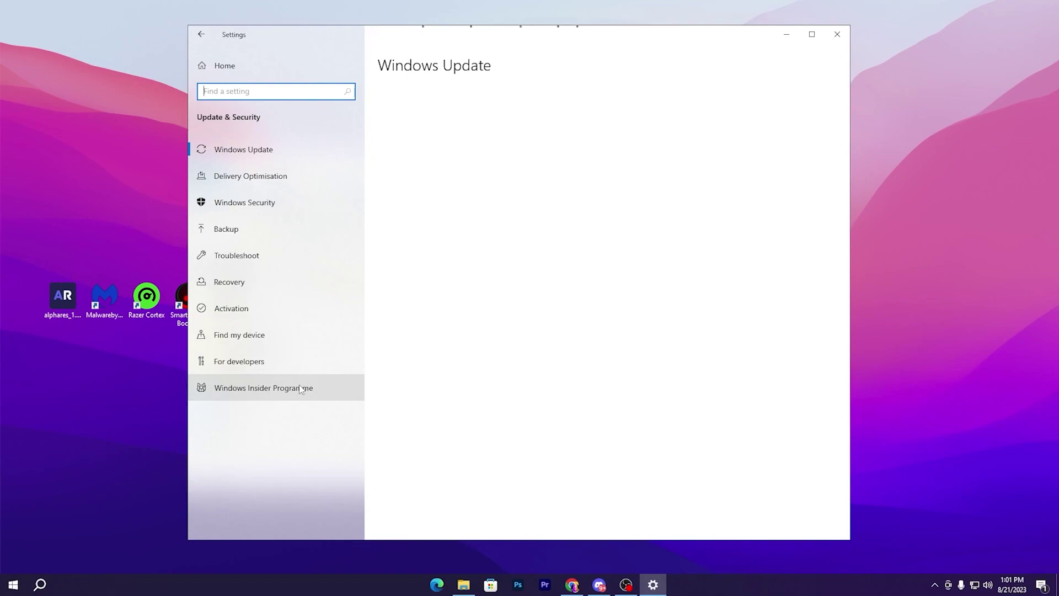
left_click(245, 205)
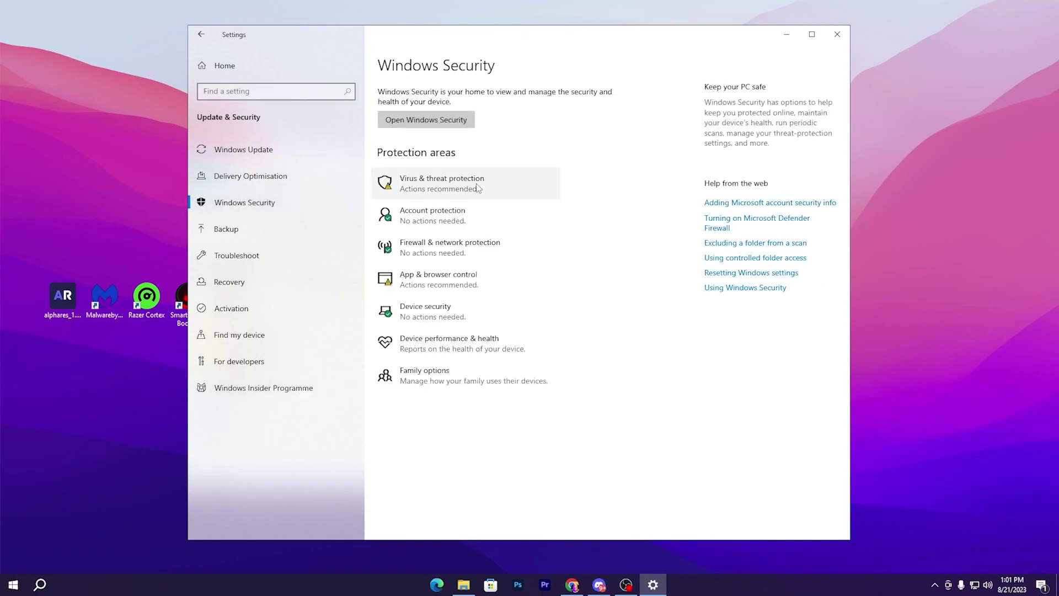
left_click(463, 187)
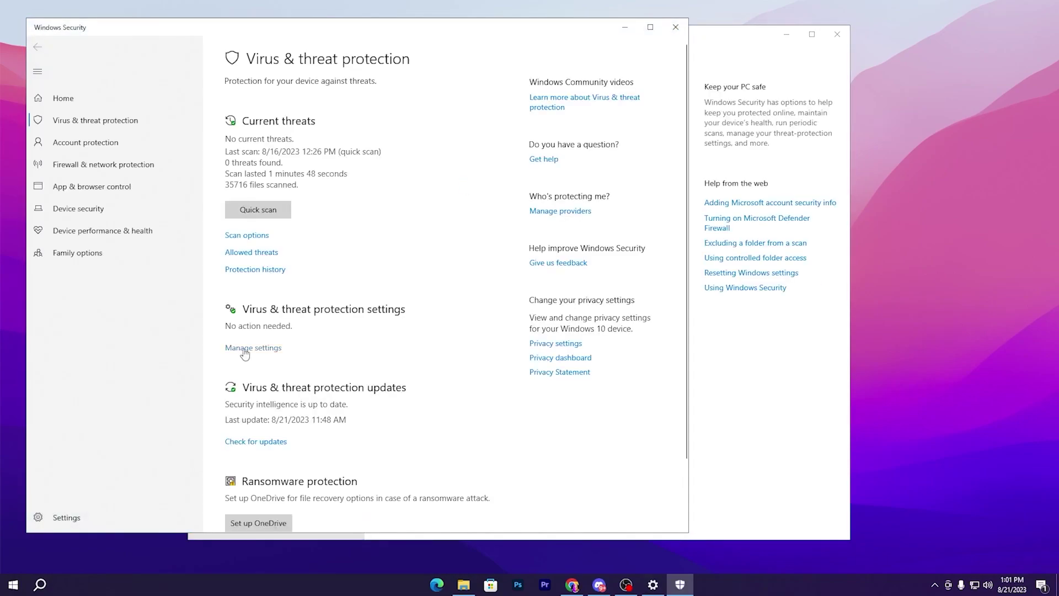
left_click(241, 349)
left_click(237, 191)
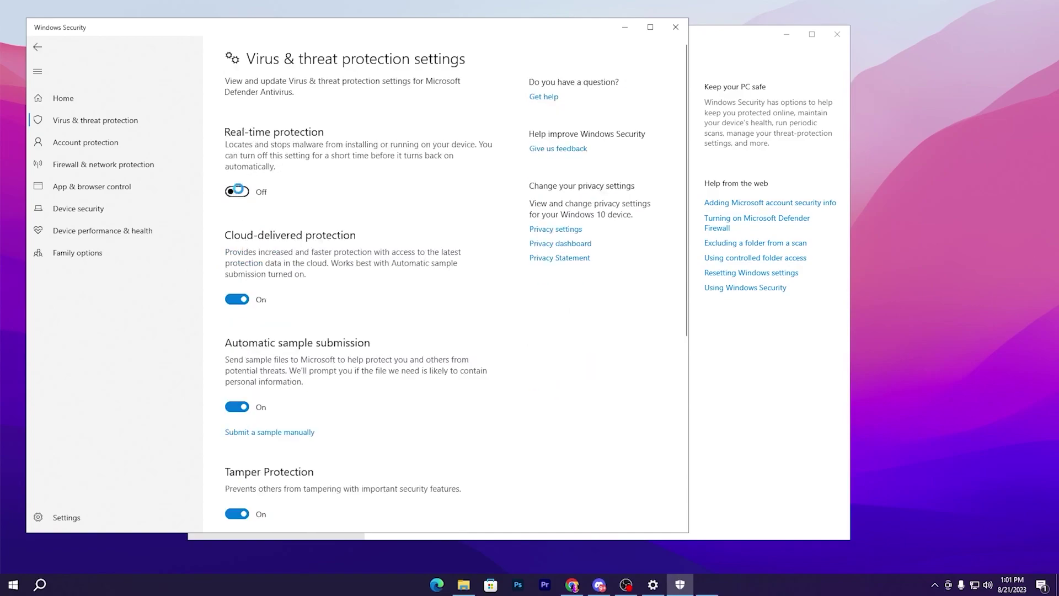
left_click(474, 361)
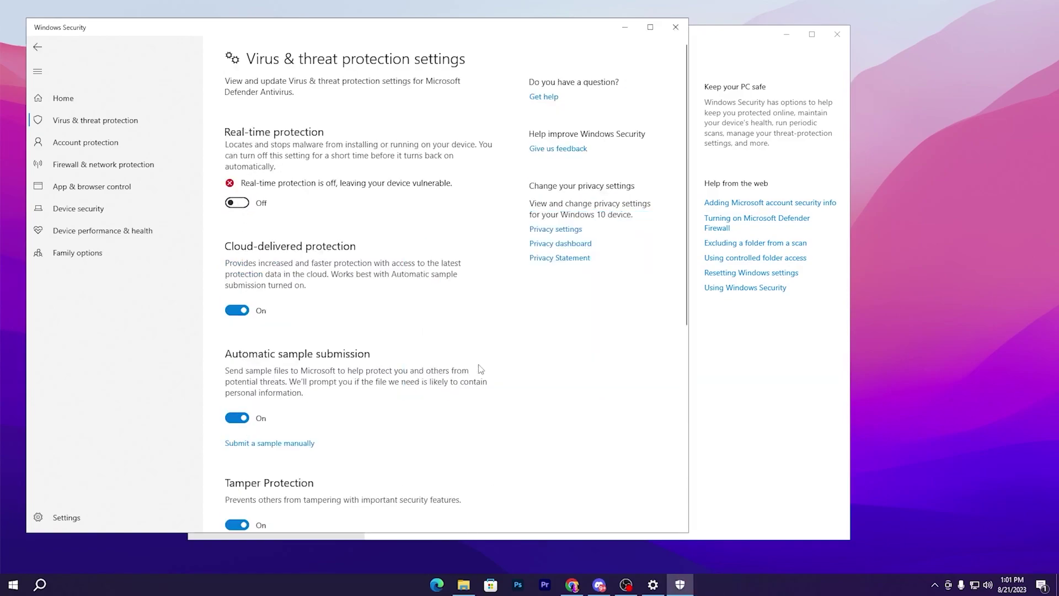
left_click(623, 30)
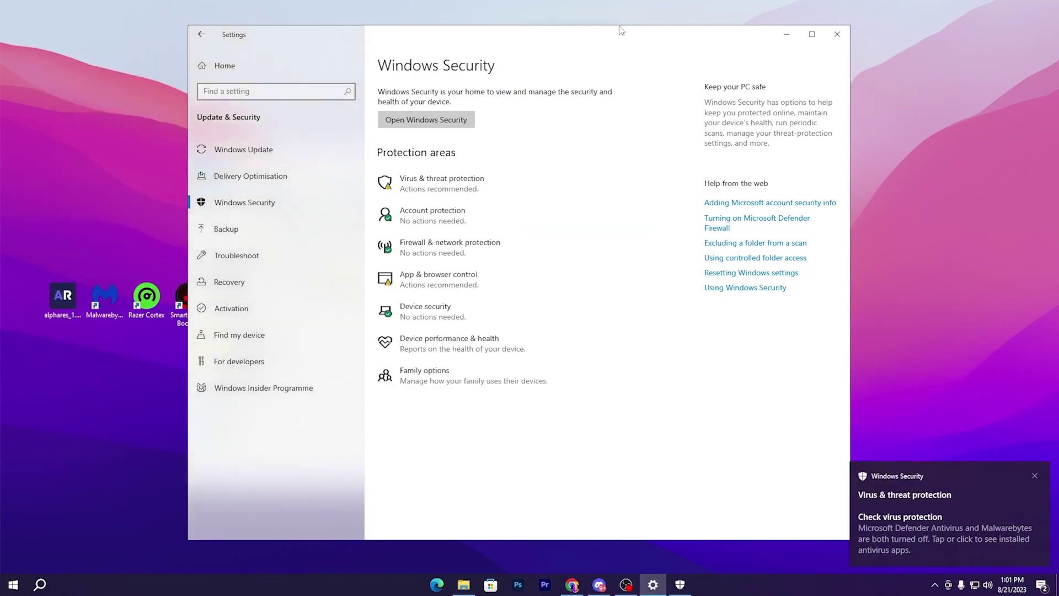
left_click(831, 38)
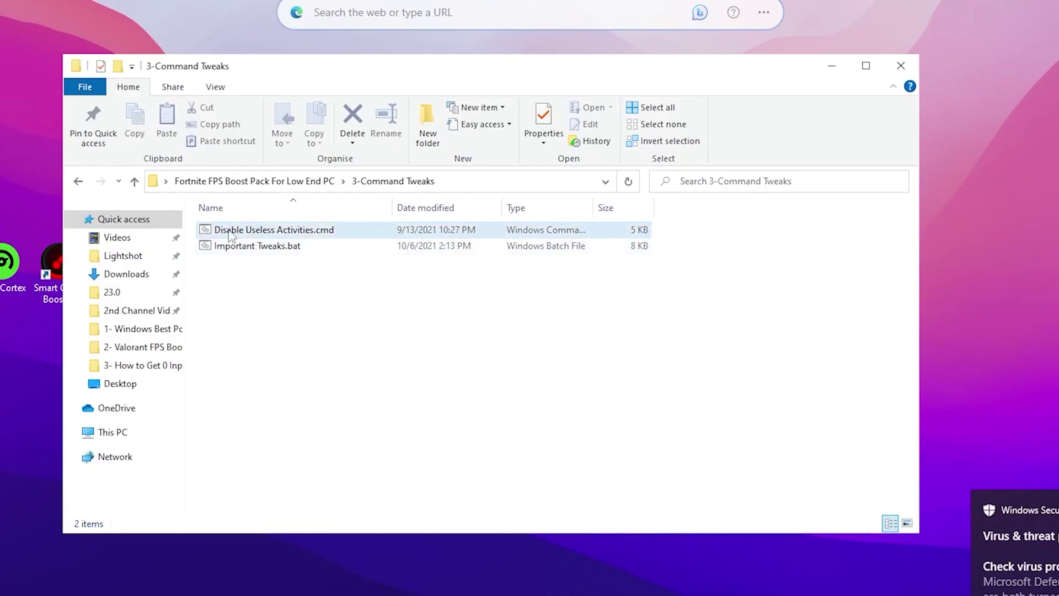
Run Disable Useless Activities.cmd and Important Tweaks.bat as administrator, then return to the boost pack folder.
right_click(263, 228)
left_click(330, 288)
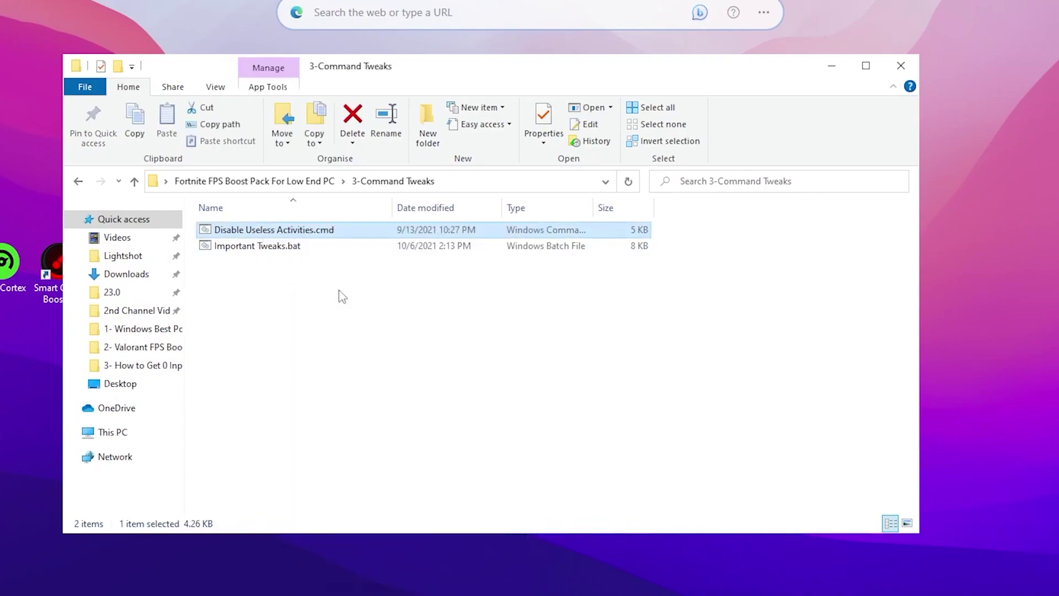
left_click(429, 458)
right_click(244, 252)
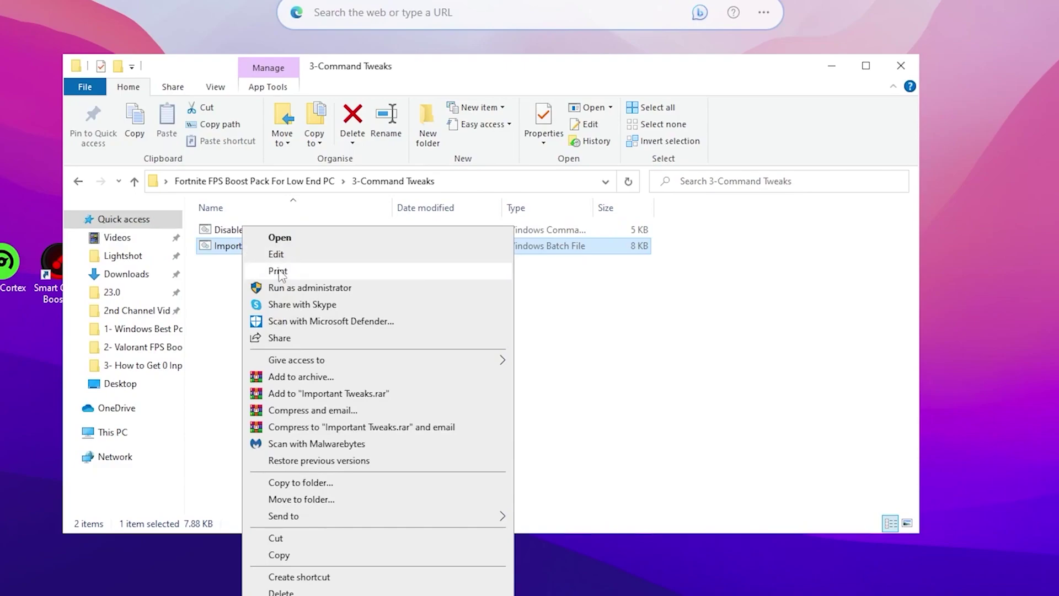
left_click(289, 288)
left_click(418, 461)
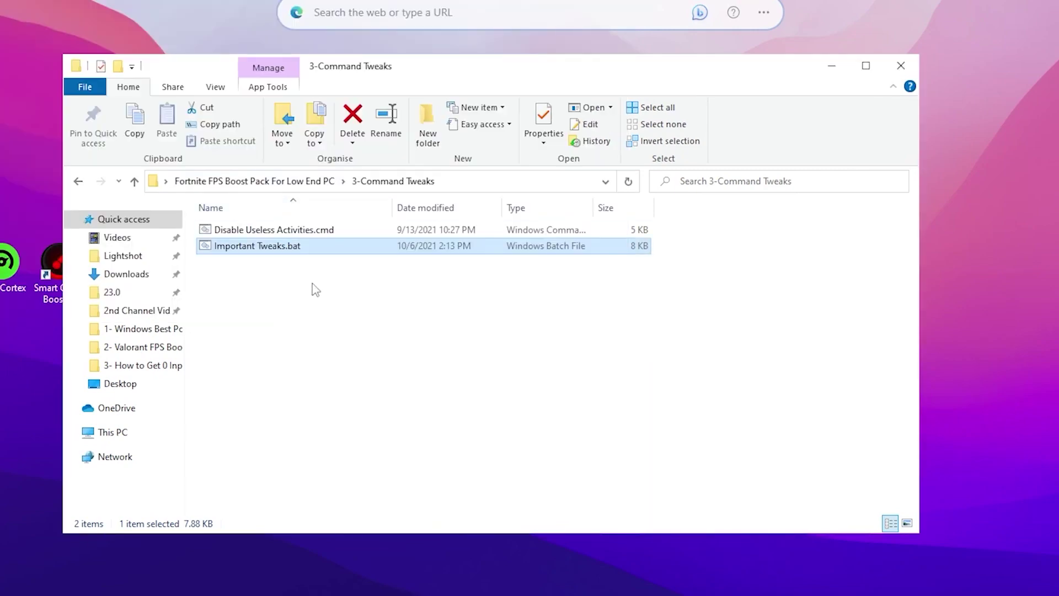
left_click(255, 181)
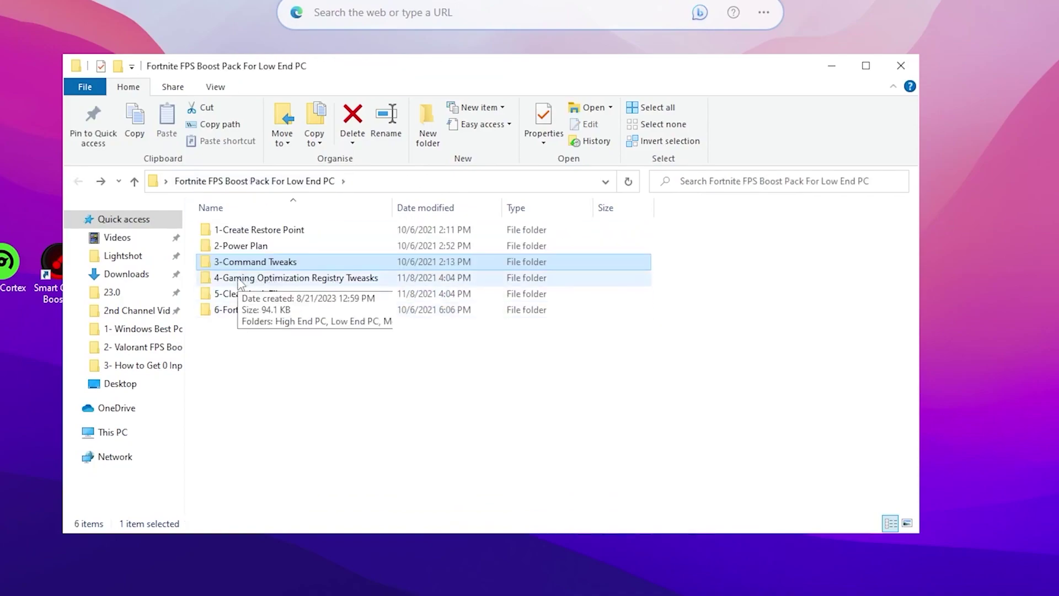
Merge Disable Driver Searching.reg from 4-Gaming Optimization Registry Tweaks into the registry.
double_click(347, 279)
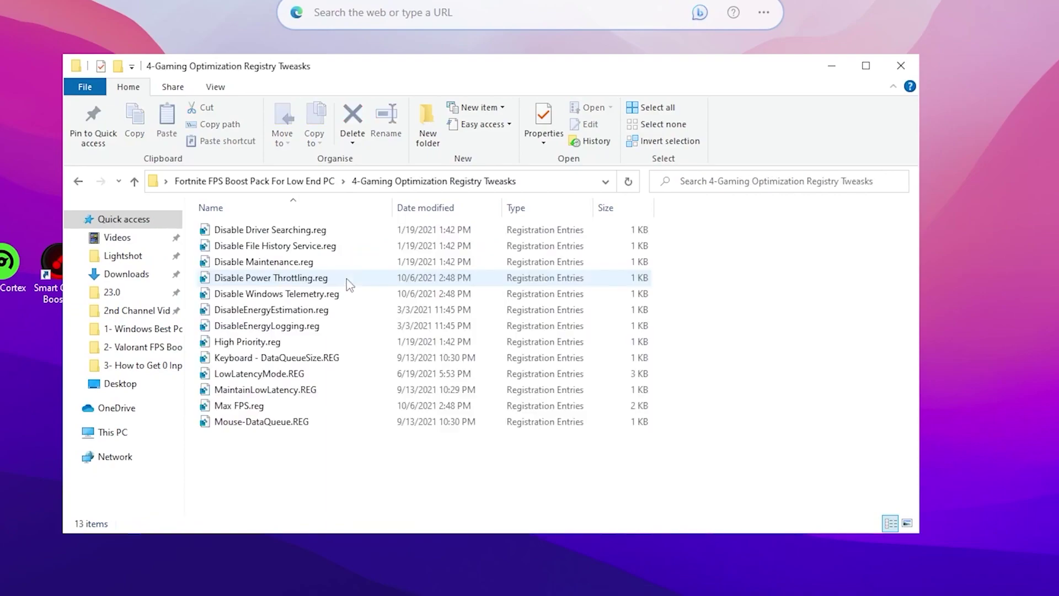
double_click(252, 232)
left_click(427, 463)
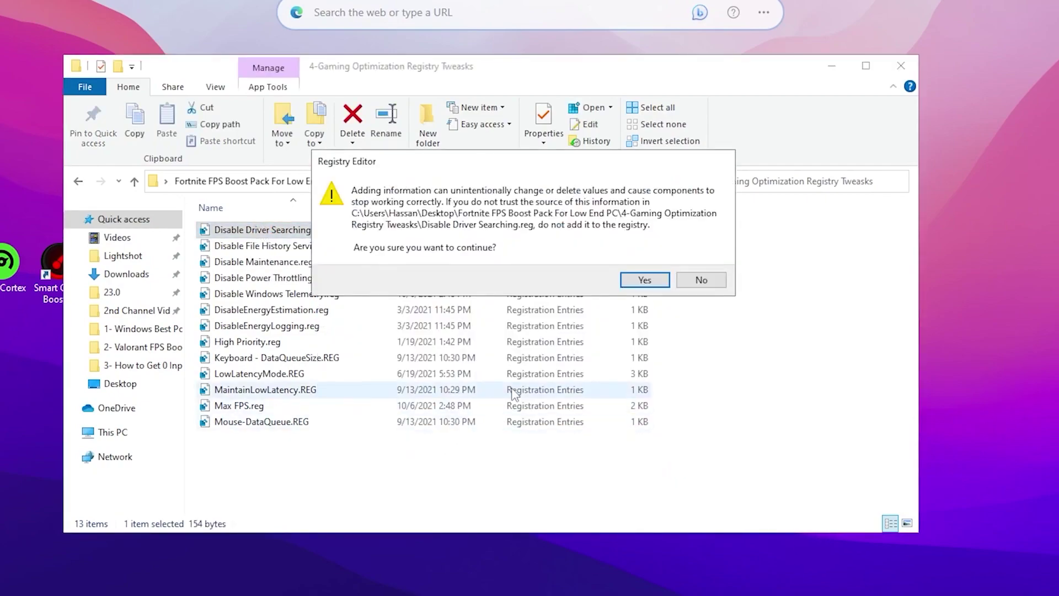
left_click(643, 279)
left_click(696, 263)
Select the 13 registry files, clear the selection, and return to the boost pack folder.
left_click_drag(733, 233, 298, 476)
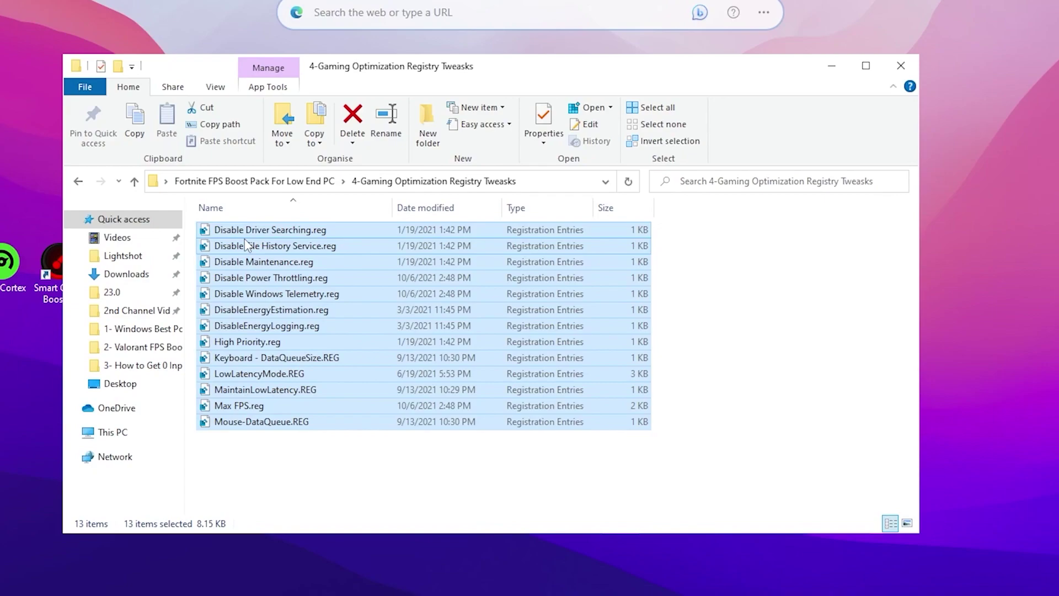
left_click(327, 473)
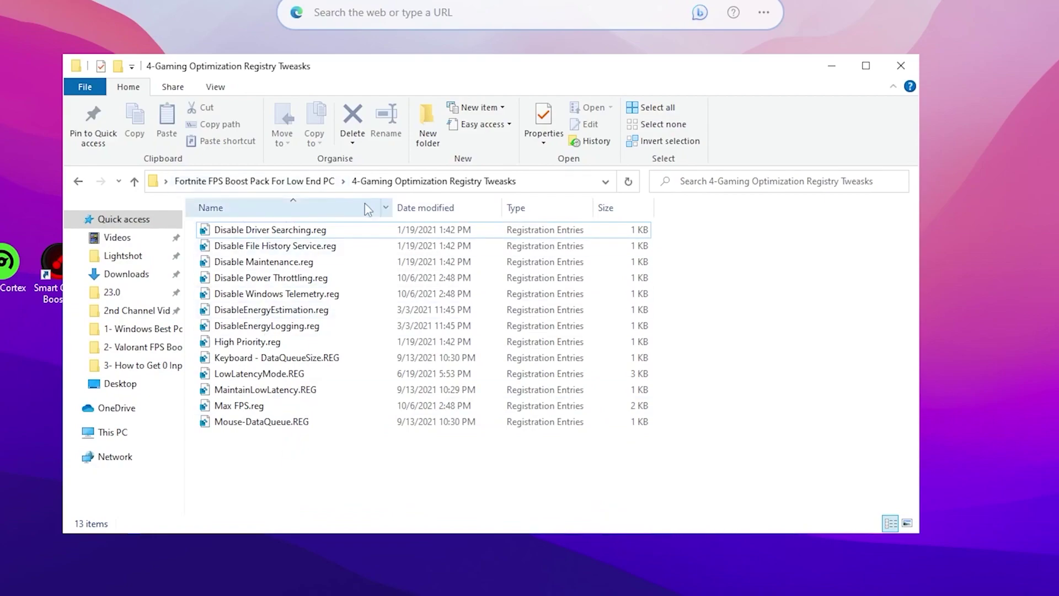
left_click(253, 182)
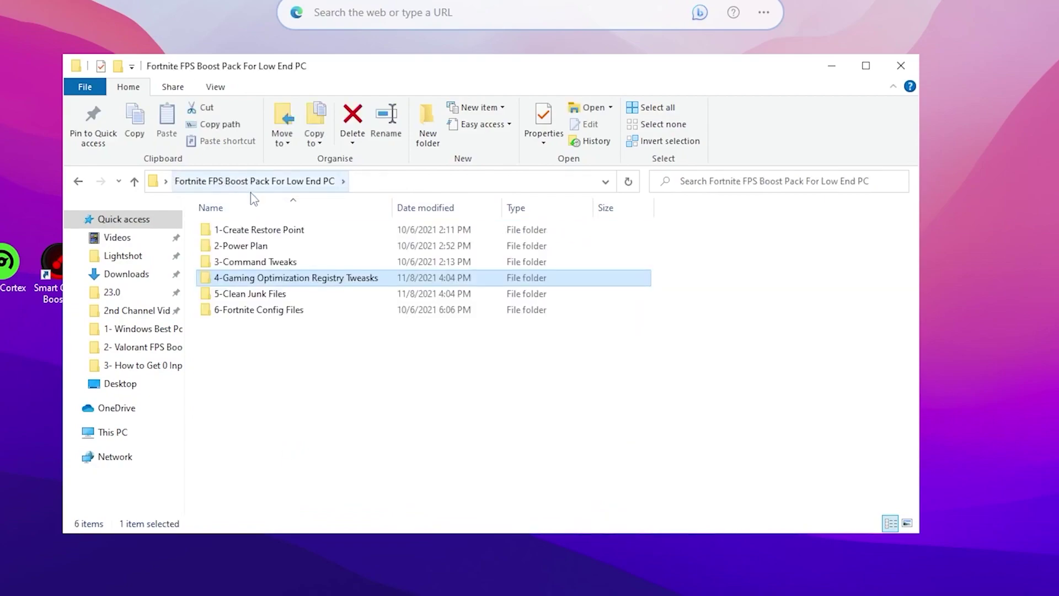
Launch Disk Cleanup from 5-Clean Junk Files for drive C:, including system files.
double_click(269, 294)
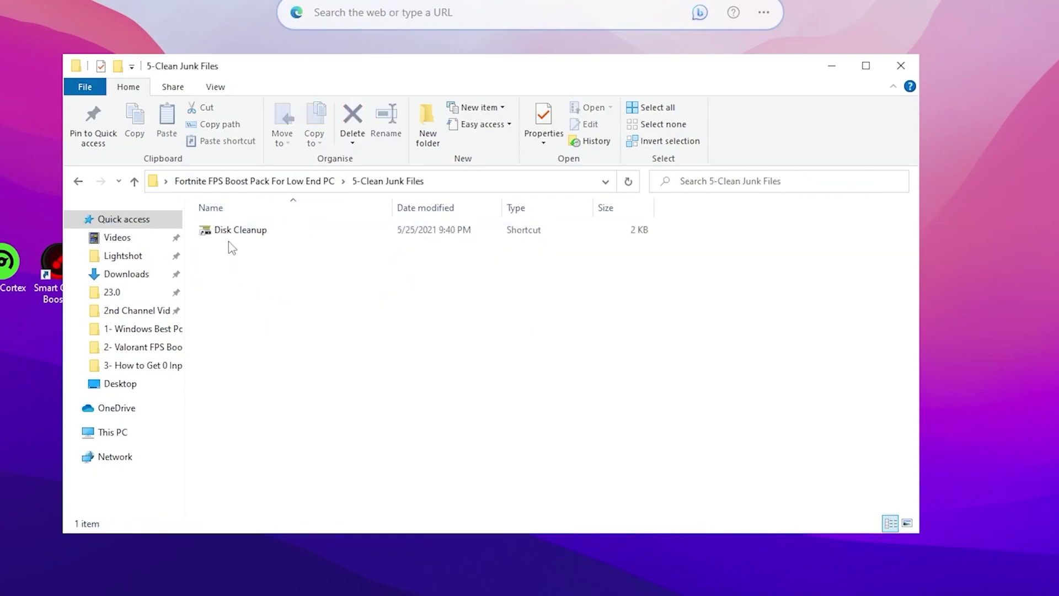
double_click(253, 230)
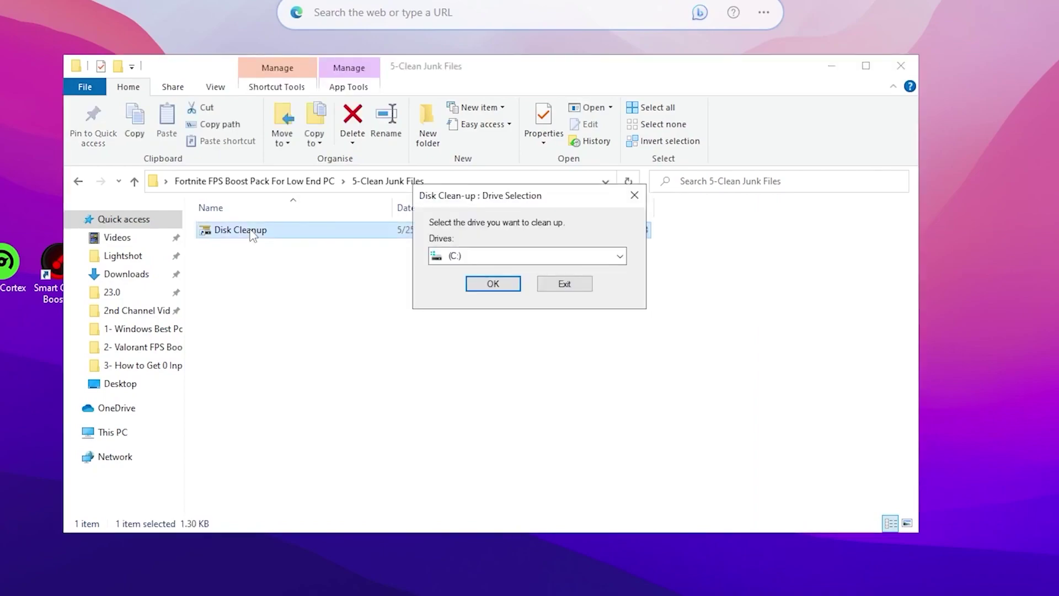
left_click(494, 284)
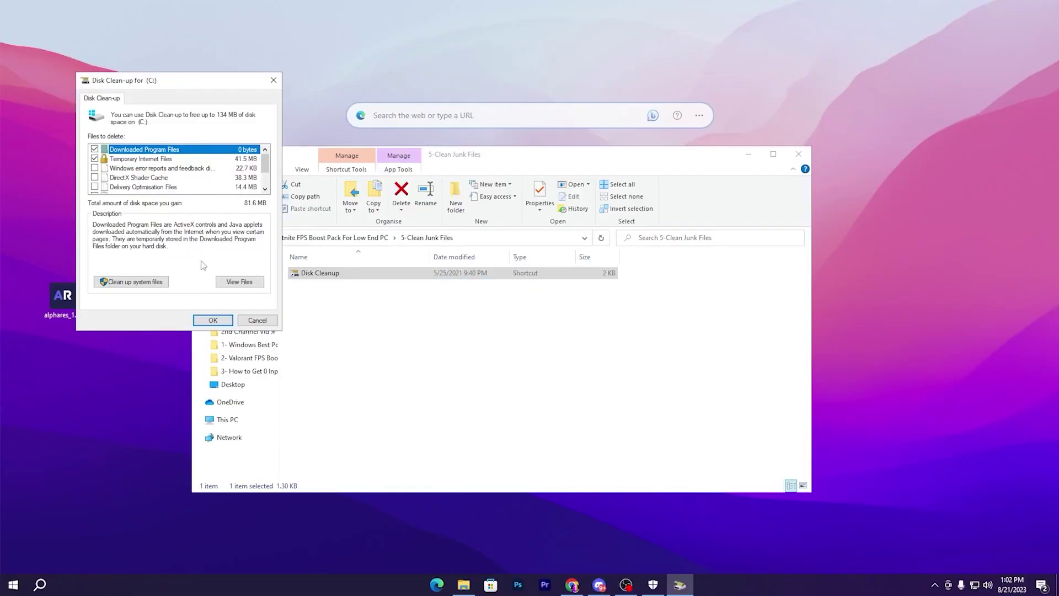
left_click(127, 282)
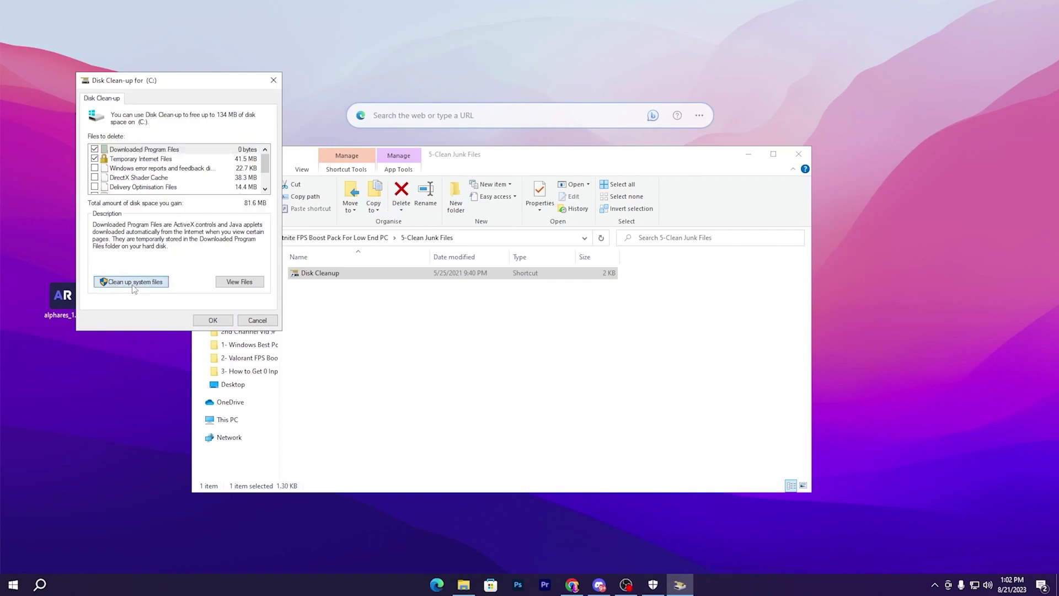
left_click(503, 312)
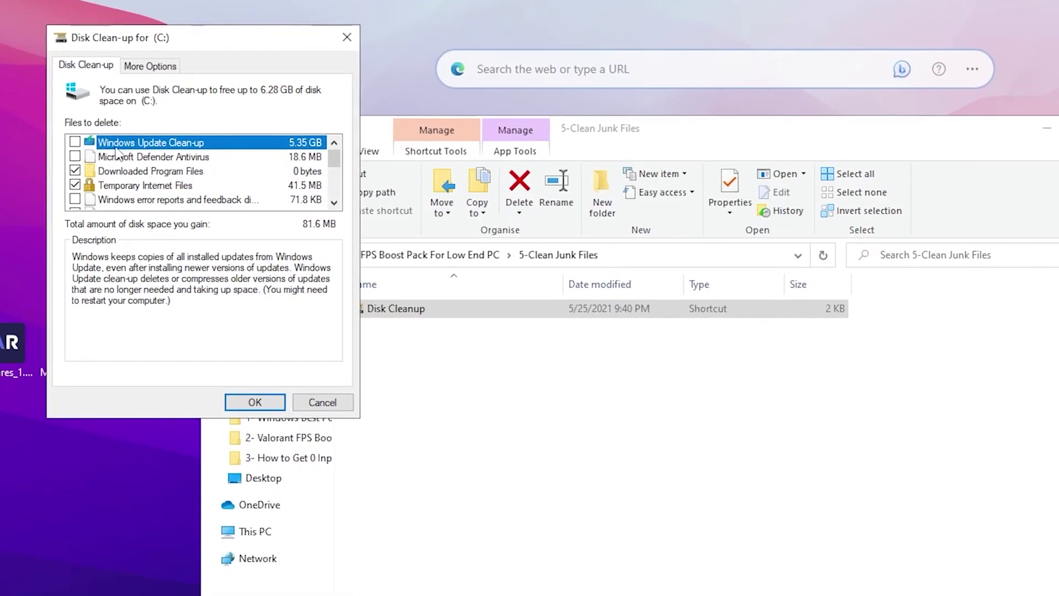
Check Windows Update Clean-up, Delivery Optimisation Files and Temporary Windows installation files, then delete them.
left_click(75, 143)
scroll(168, 165, "down", 1)
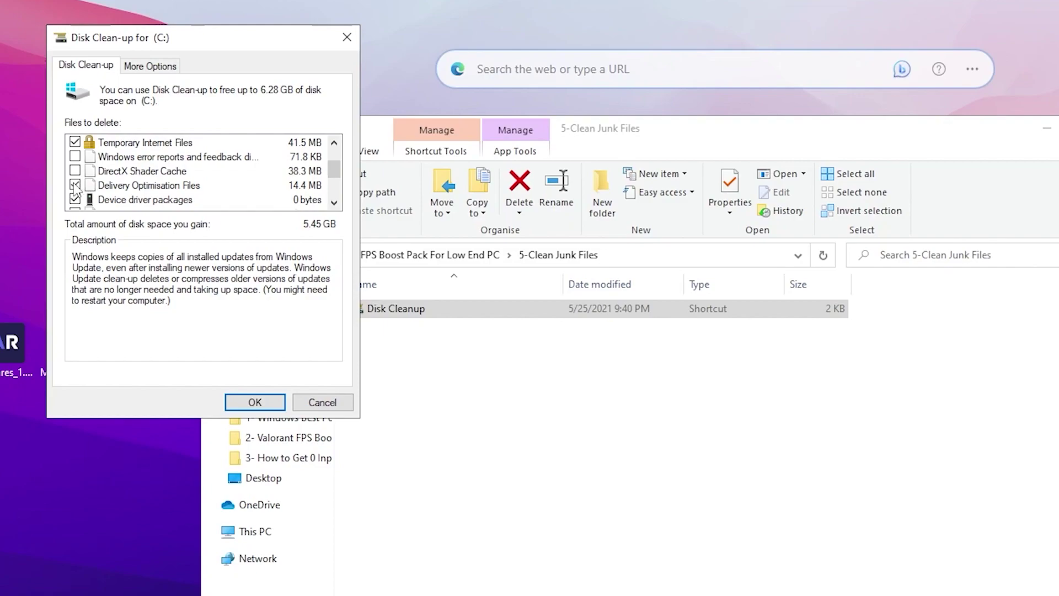
left_click(75, 186)
scroll(217, 171, "down", 1)
scroll(217, 171, "down", 1)
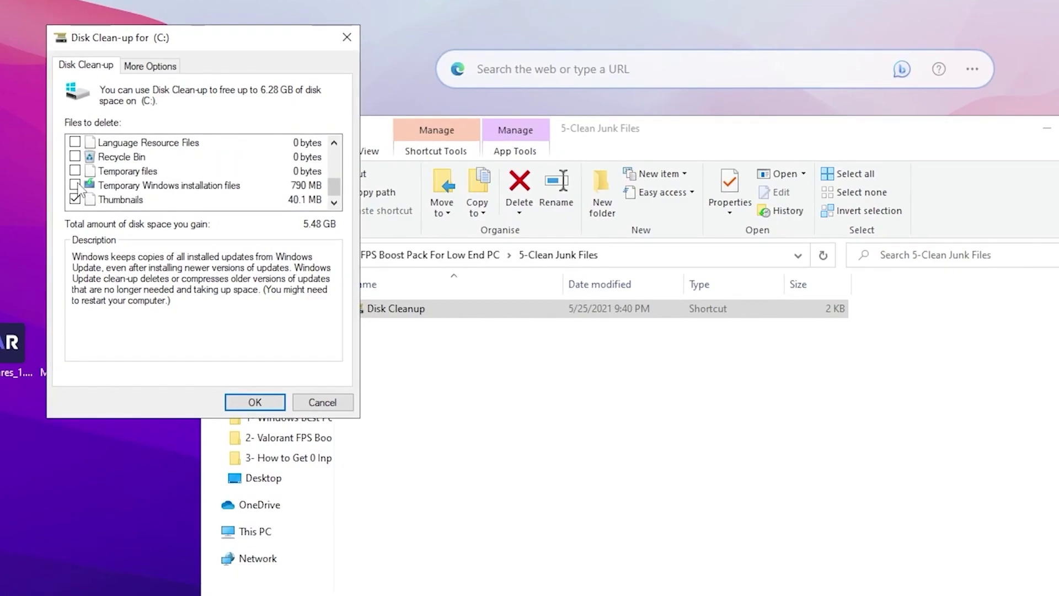
left_click(75, 185)
left_click(254, 402)
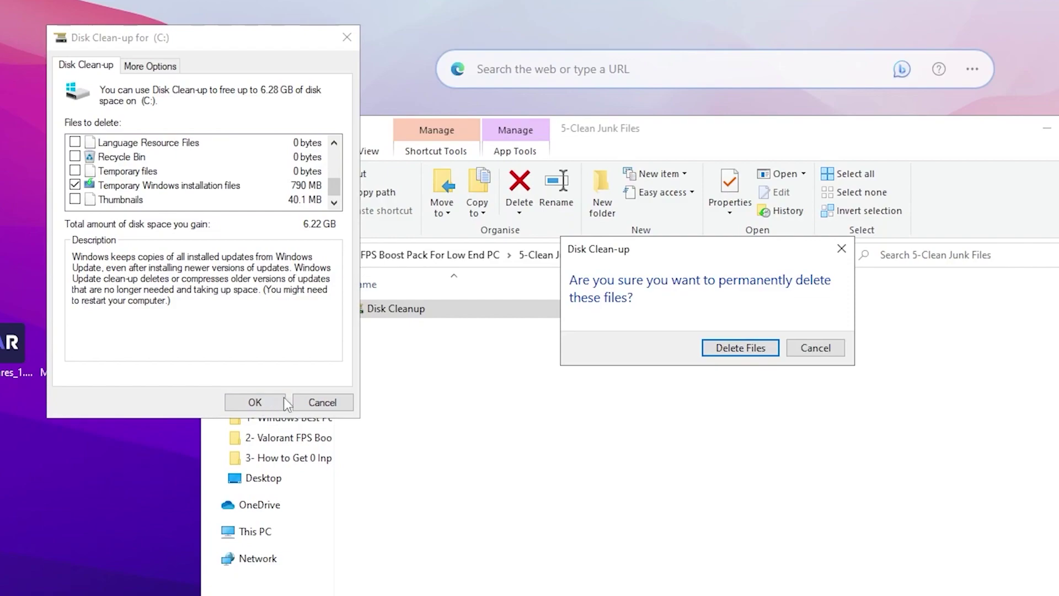
left_click(741, 347)
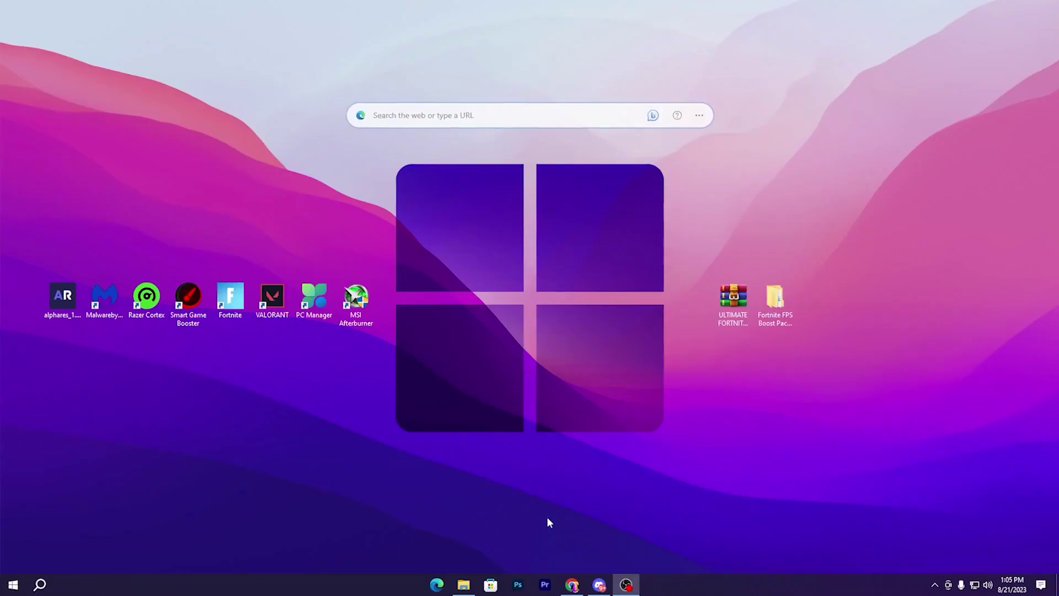
Restore the Fortnite FPS Boost Pack window and open its 6-Fortnite Config Files folder.
left_click(463, 585)
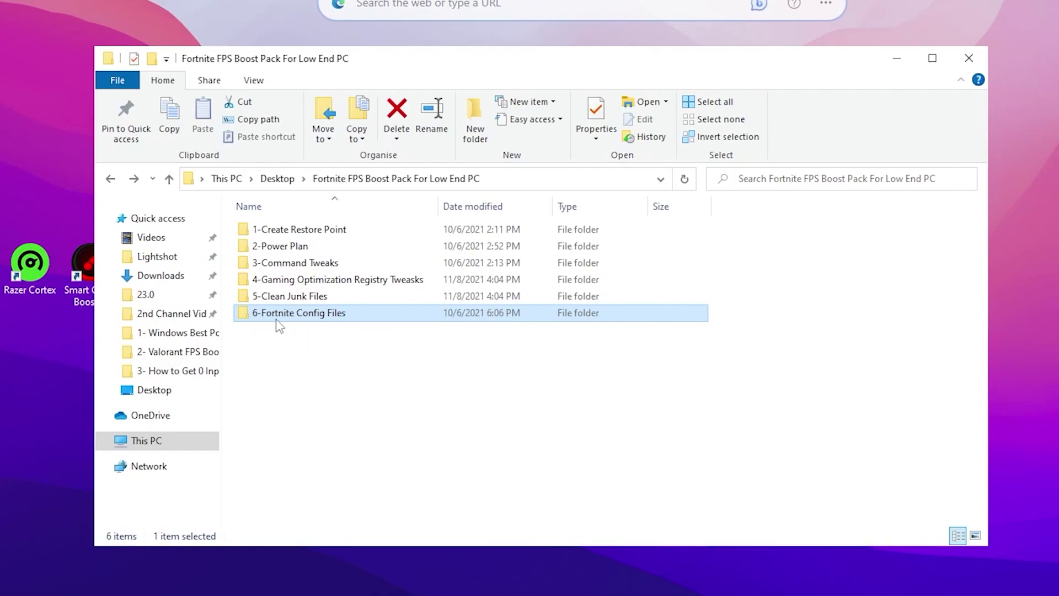
double_click(363, 317)
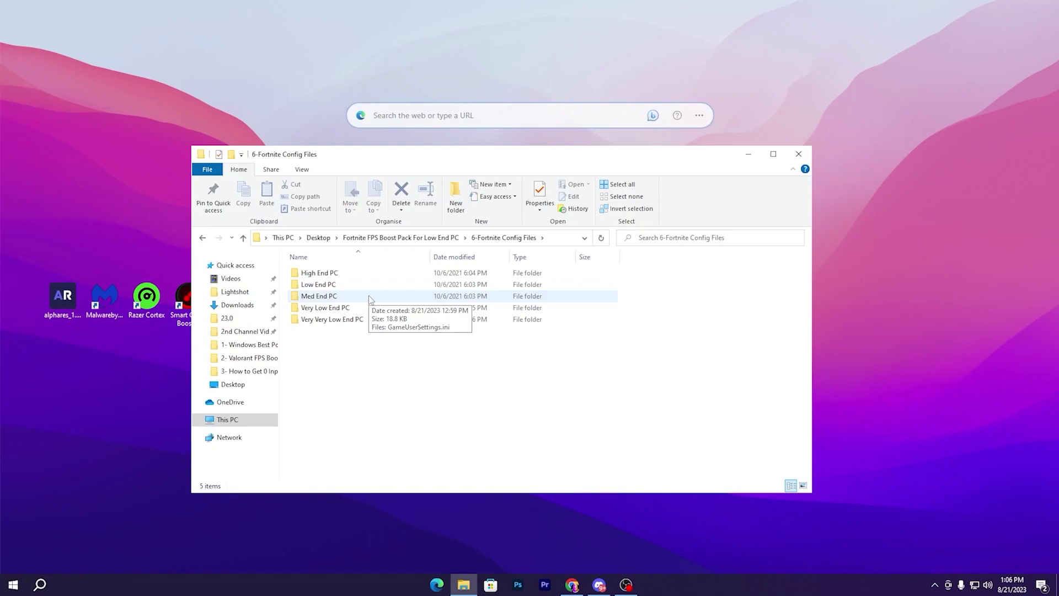
Copy GameUserSettings.ini from the High End PC folder.
double_click(336, 274)
left_click(337, 275)
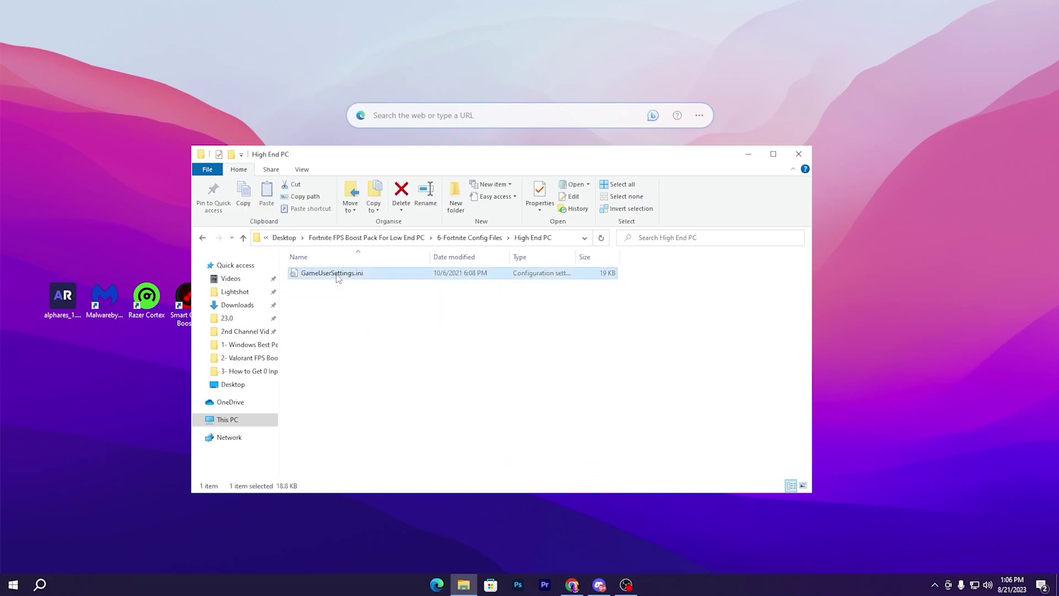
right_click(338, 275)
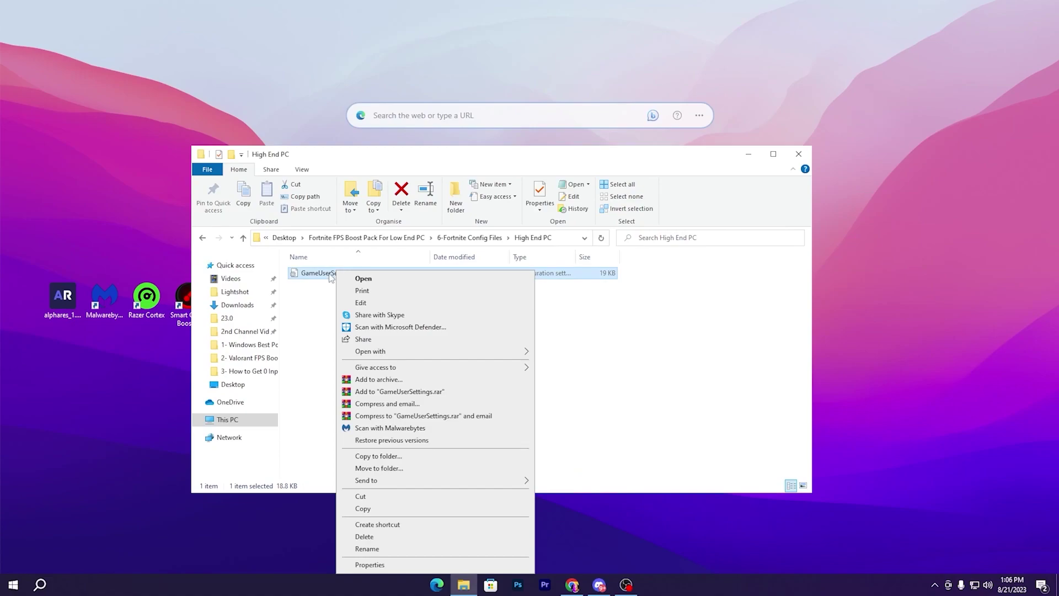
left_click(363, 508)
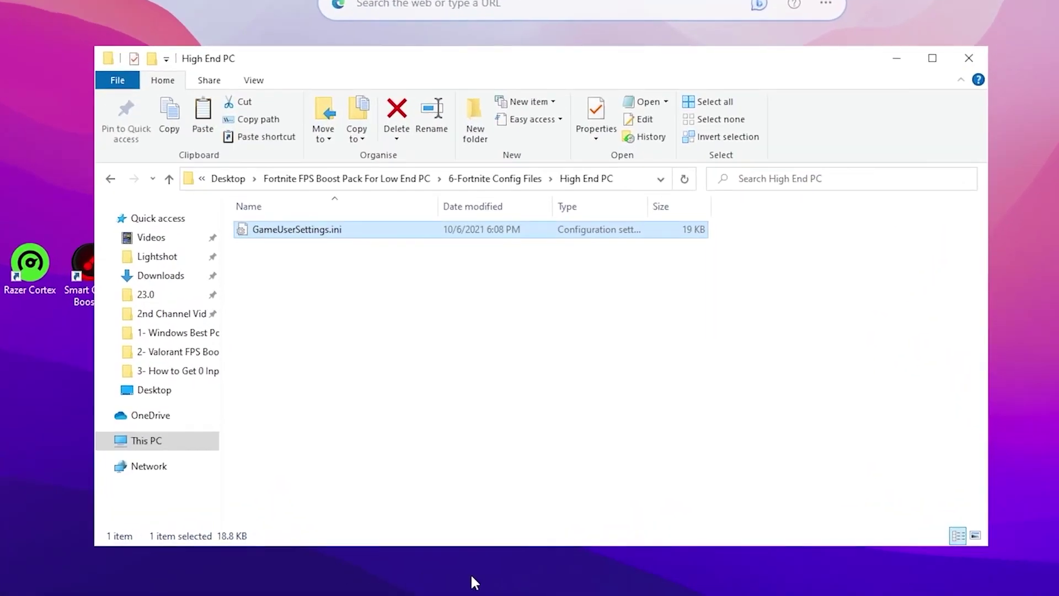
Go to %localappdata%\FortniteGame\Saved\Config\WindowsClient using the Run prompt.
key("super+r")
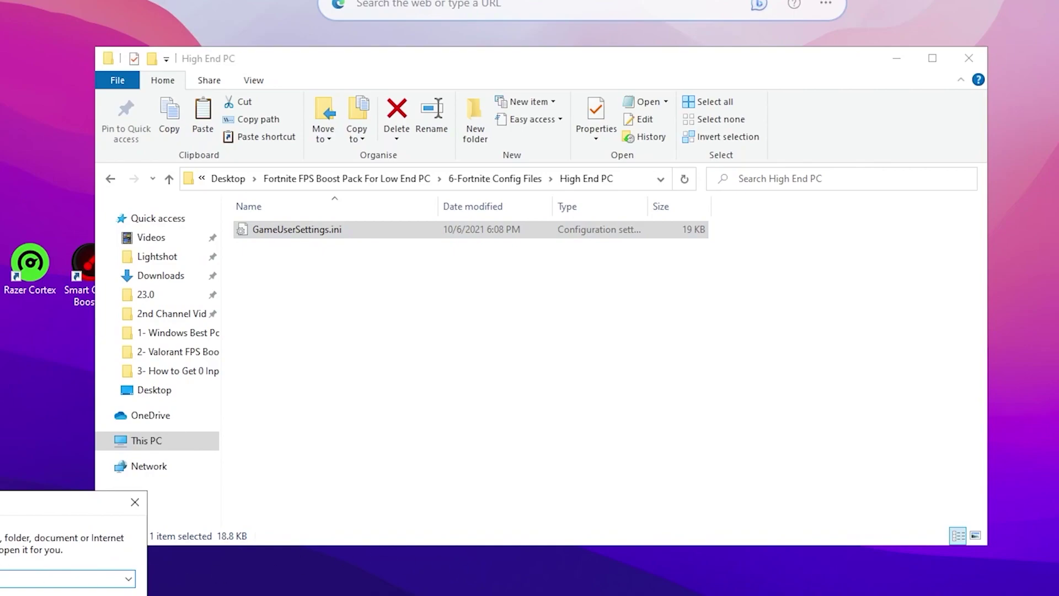
left_click_drag(72, 502, 627, 216)
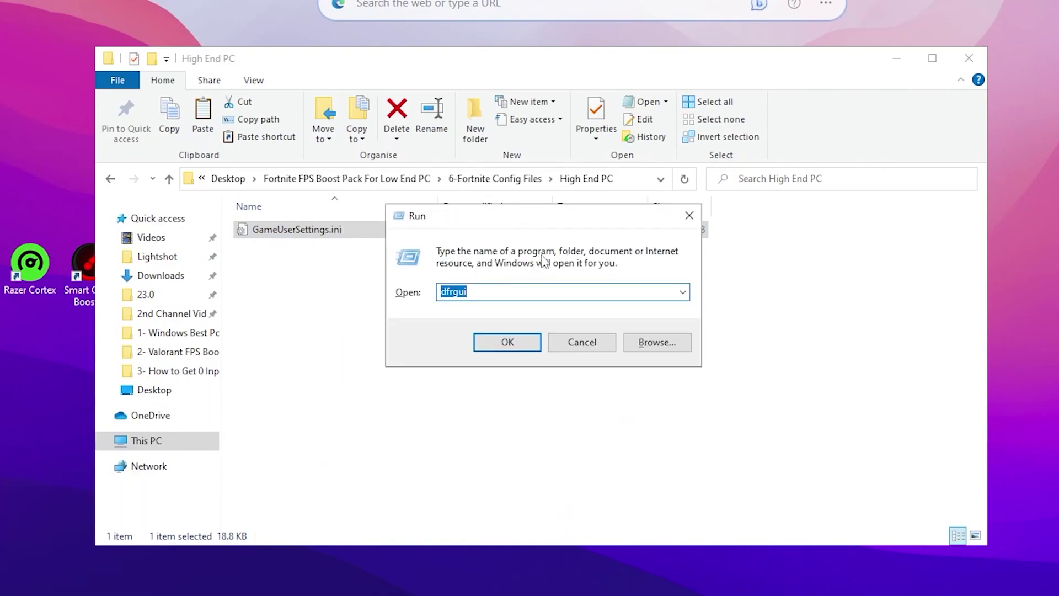
type("%")
key("Down")
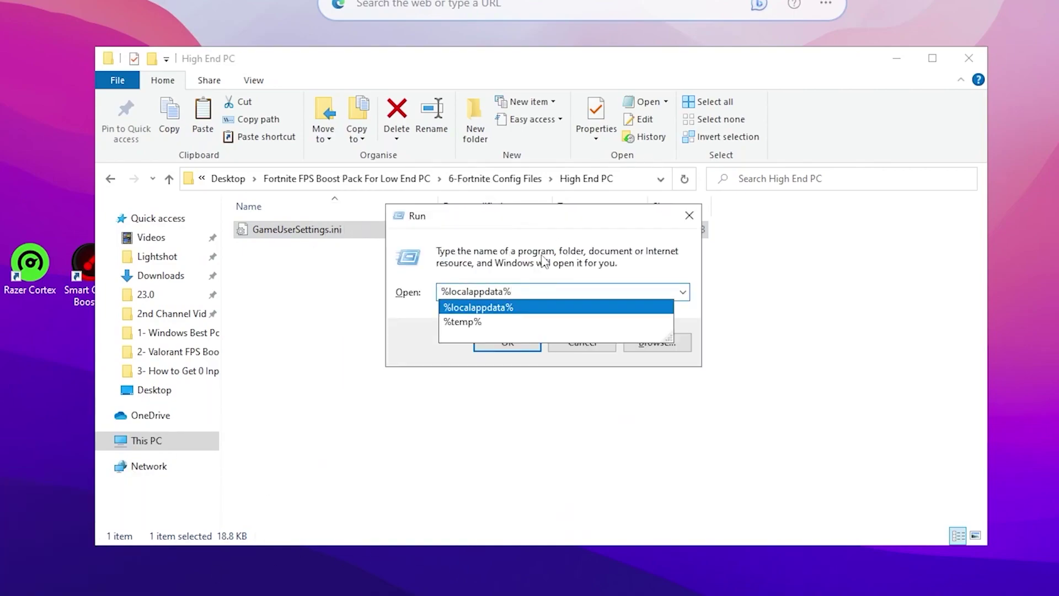
key("Return")
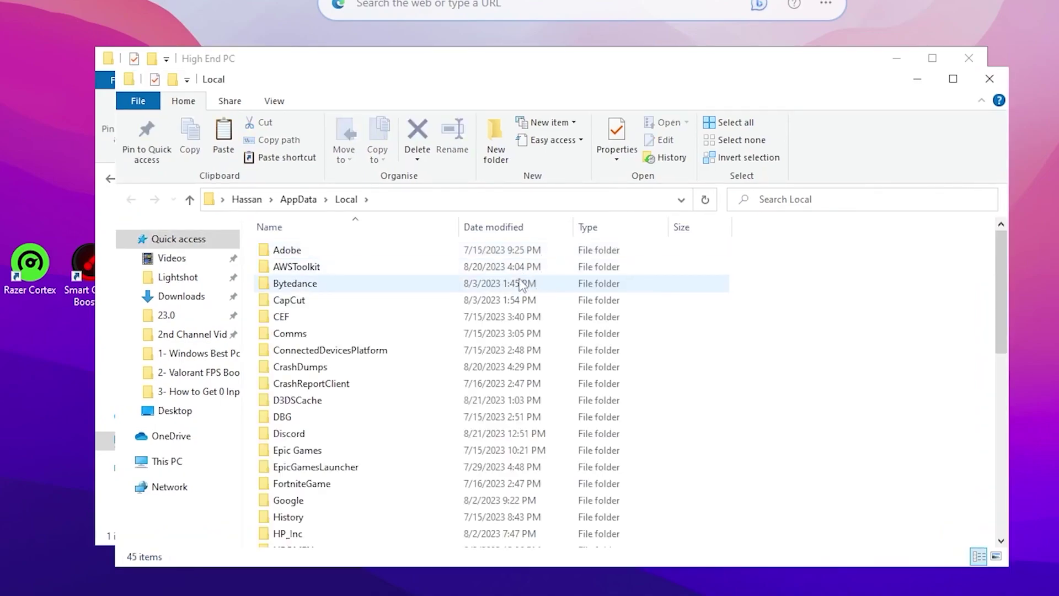
scroll(467, 305, "down", 1)
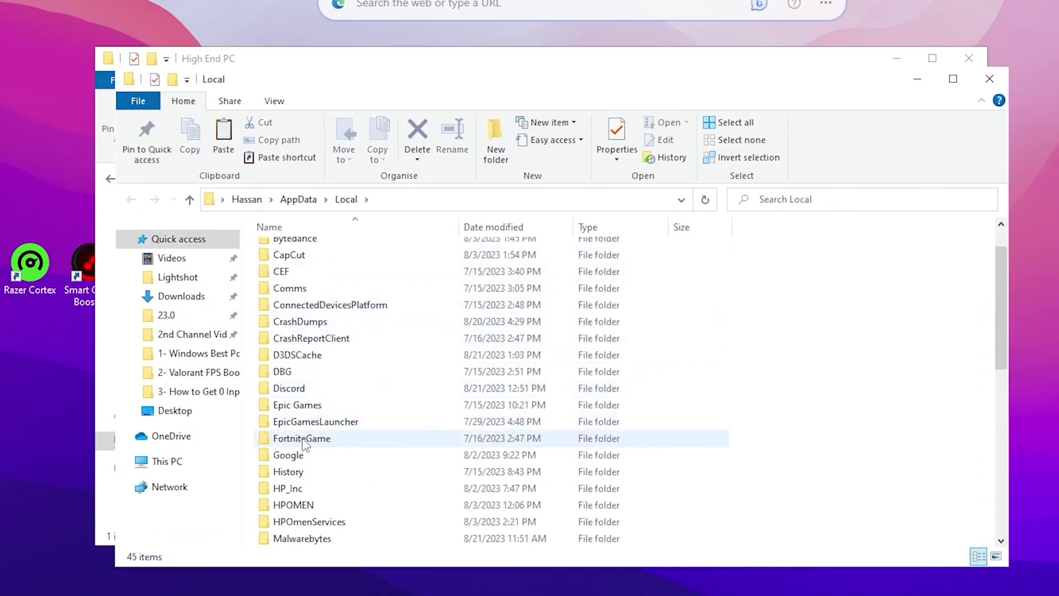
double_click(328, 447)
double_click(281, 247)
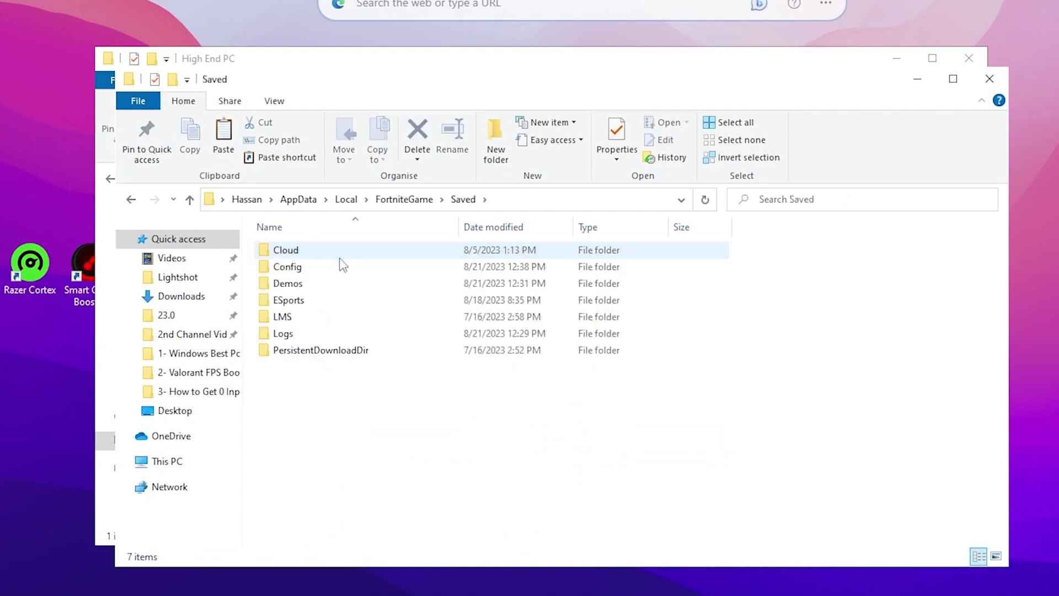
double_click(338, 269)
double_click(317, 266)
Paste GameUserSettings.ini into WindowsClient, replacing the existing file, and close the window.
right_click(352, 319)
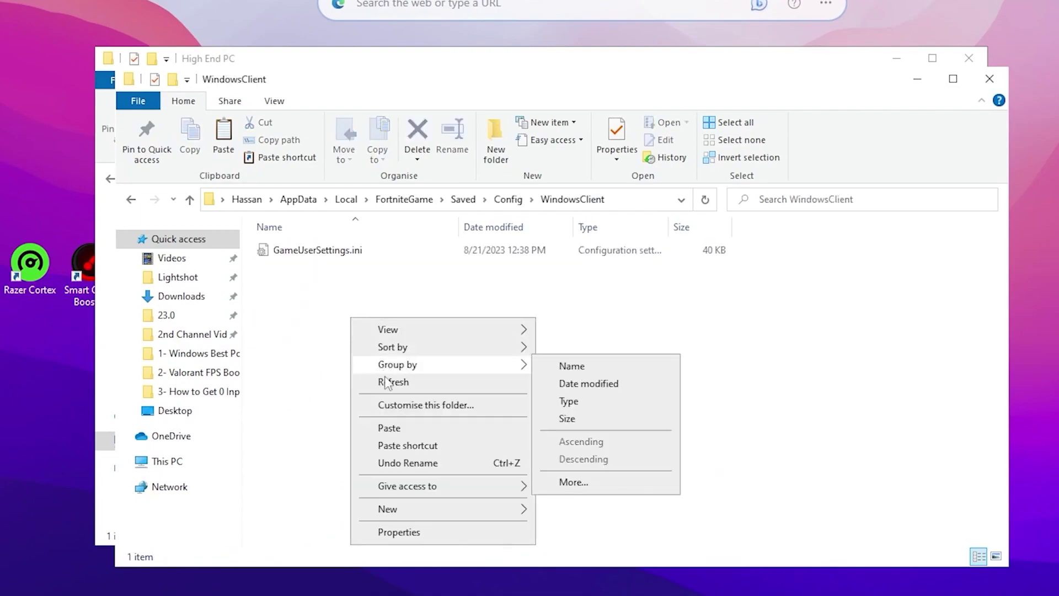
left_click(387, 433)
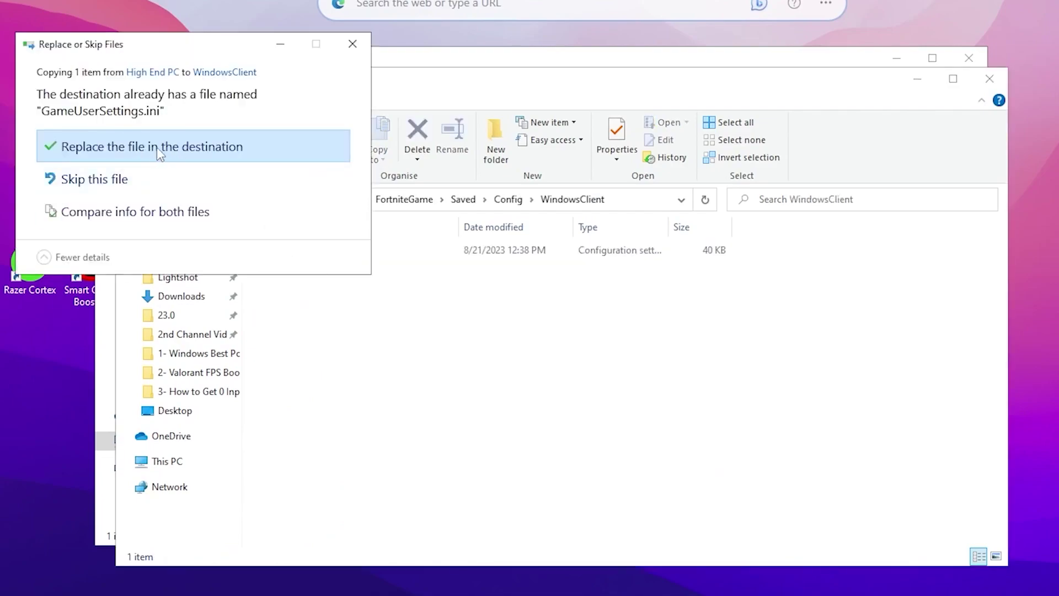
left_click(163, 147)
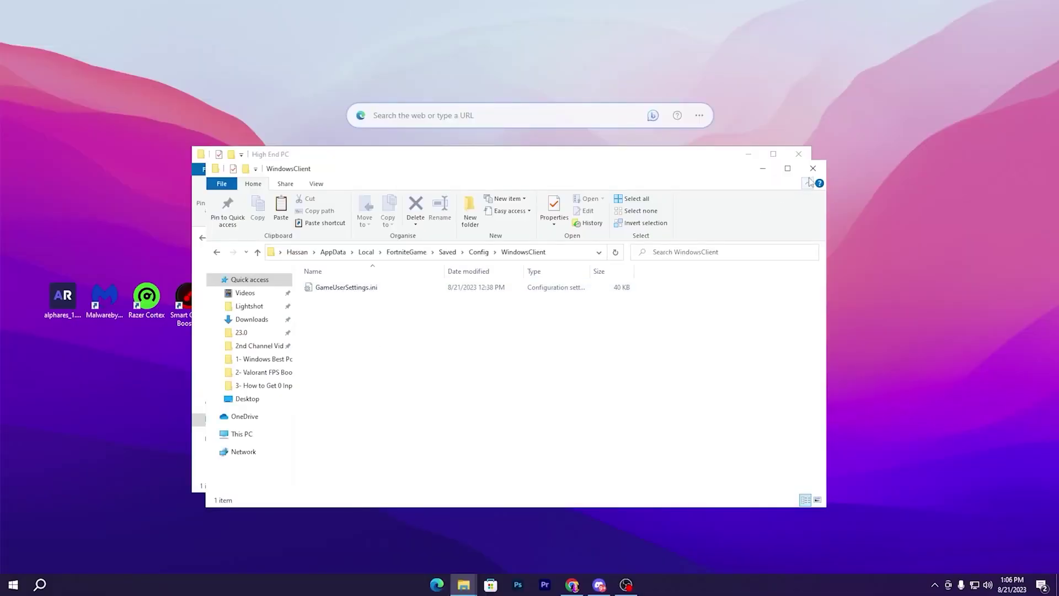
left_click(989, 78)
Close the High End PC window, remove the two desktop items, and open Virus & threat protection settings.
left_click(802, 154)
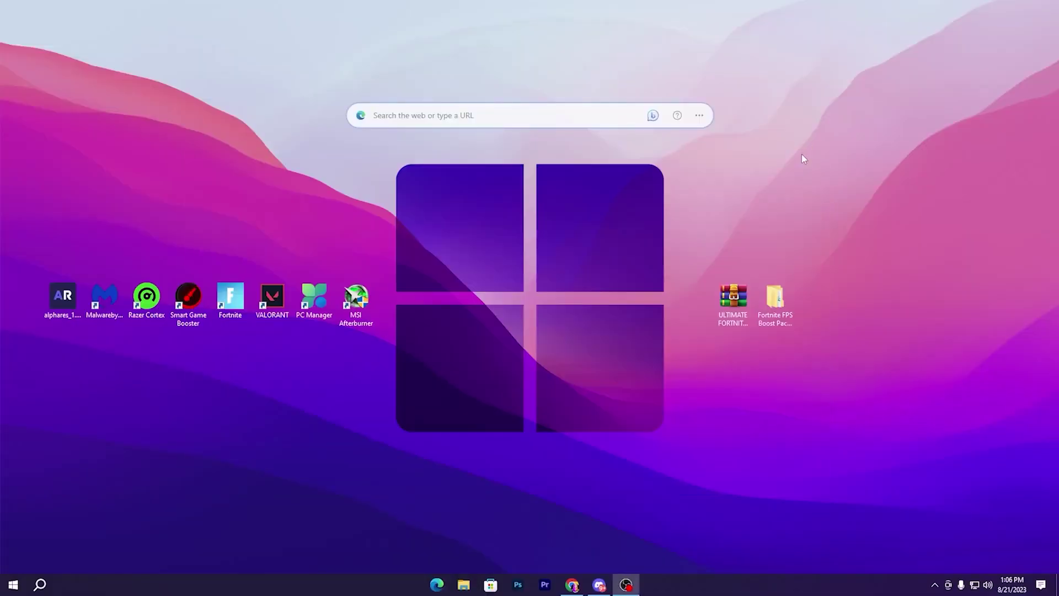
left_click_drag(803, 158, 0, 128)
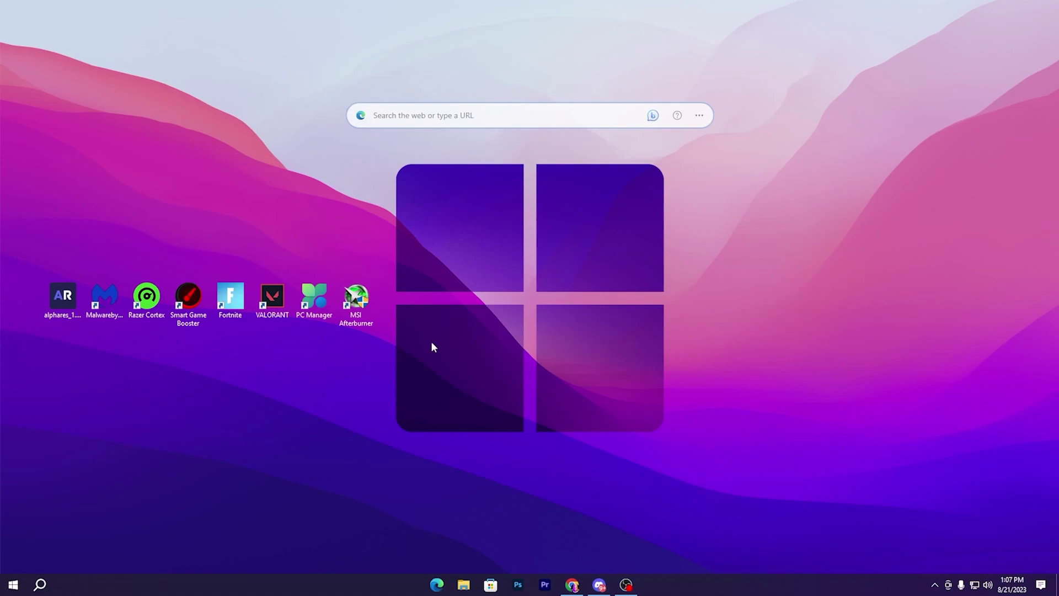
left_click(13, 585)
left_click(13, 531)
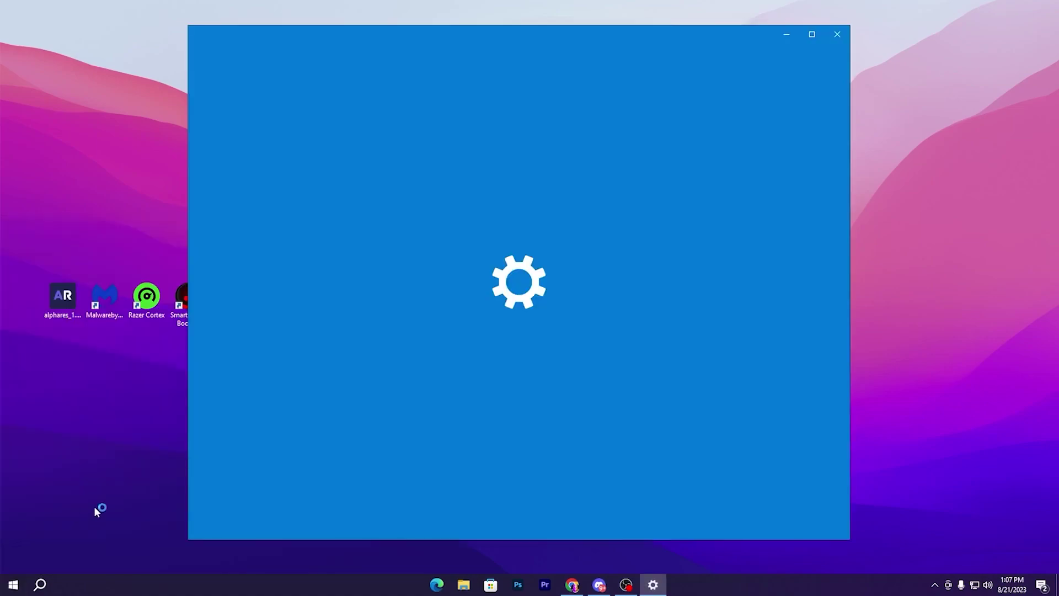
left_click(288, 397)
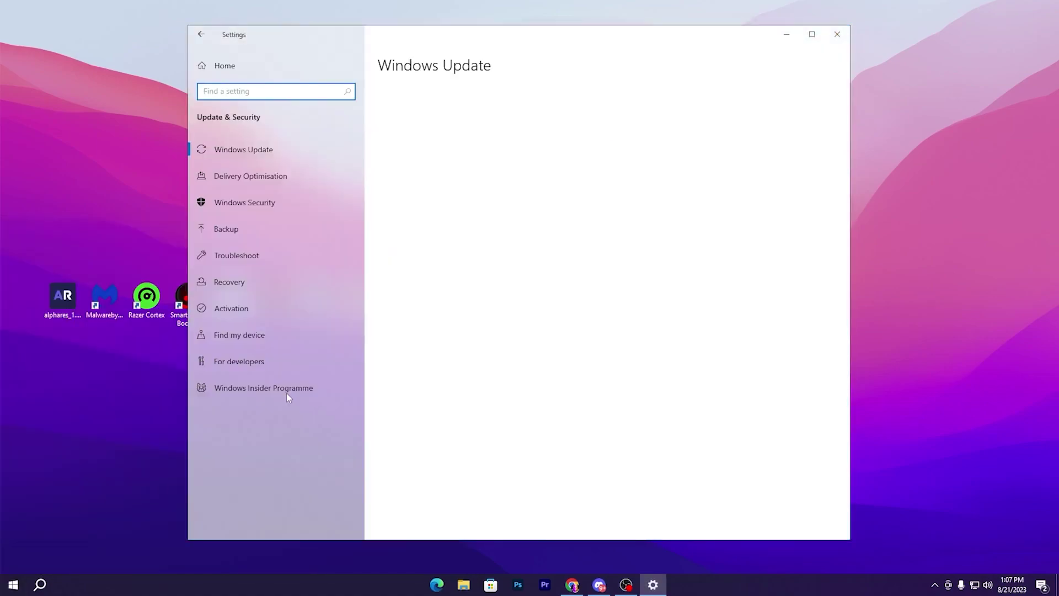
left_click(267, 202)
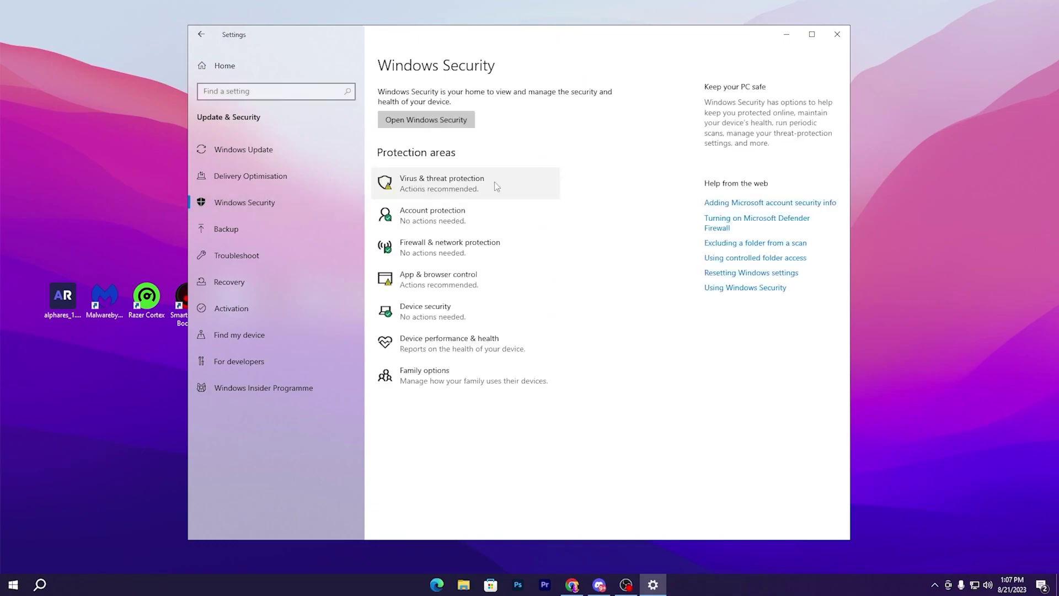
left_click(494, 184)
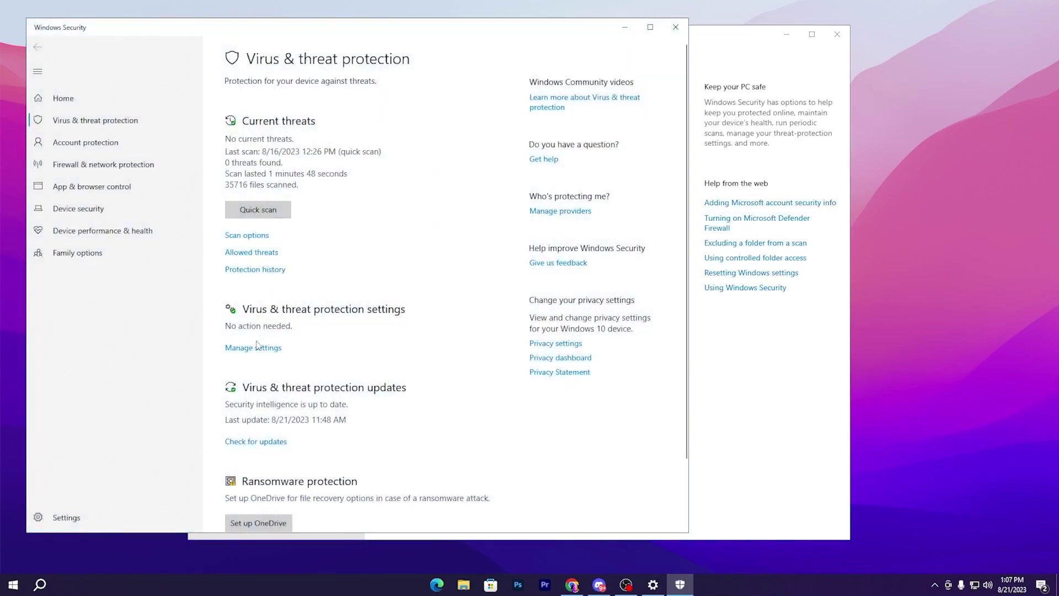
left_click(257, 348)
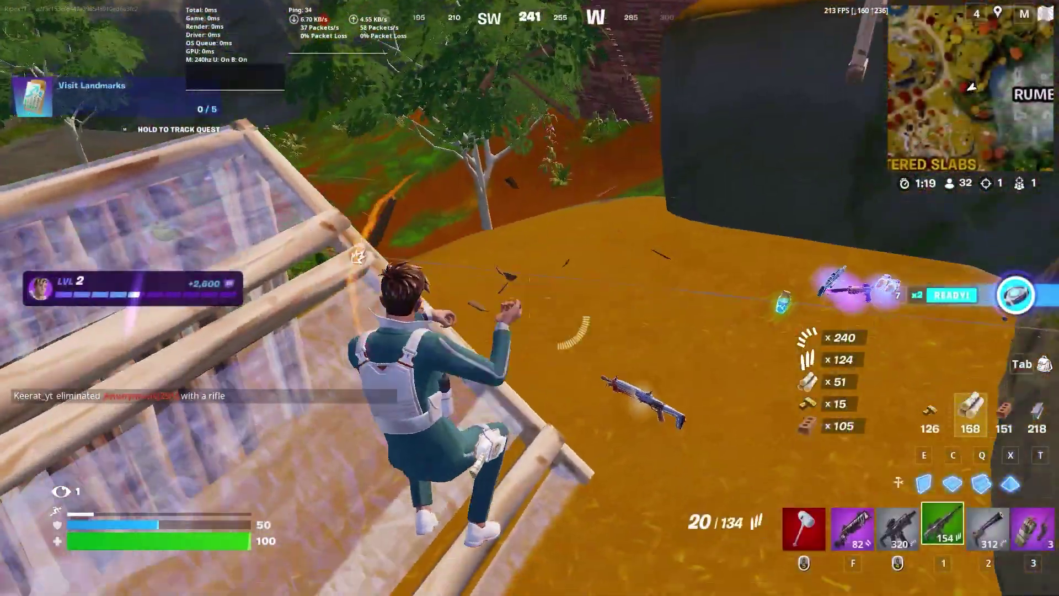
Build a wooden ramp and extra wood pieces for cover.
key("q")
key("e")
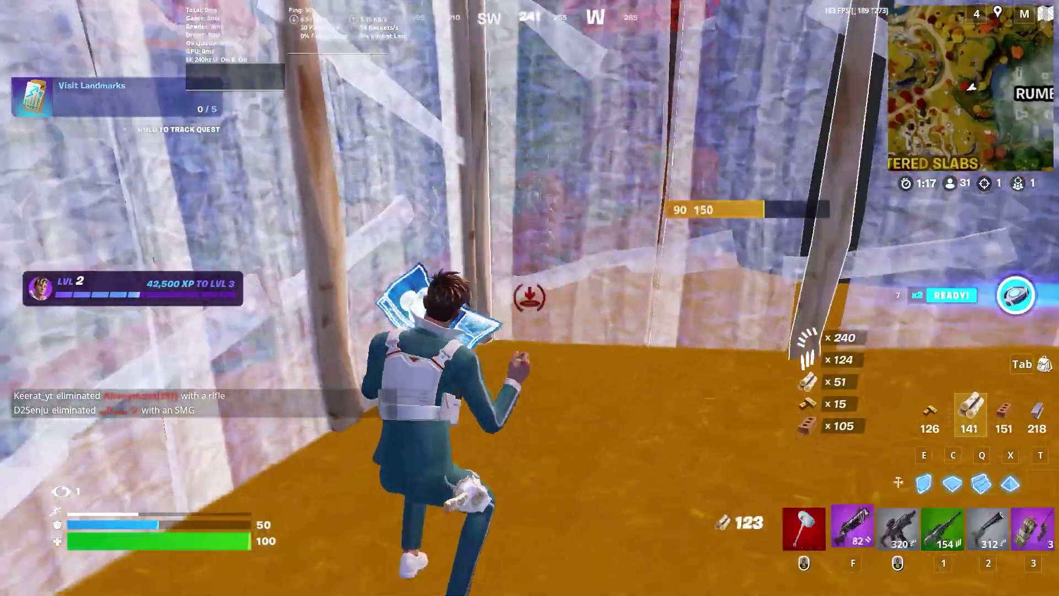
key("q")
Pick up the Slap Splash and cycle through the weapons to the Scoped Burst SMG.
key("1")
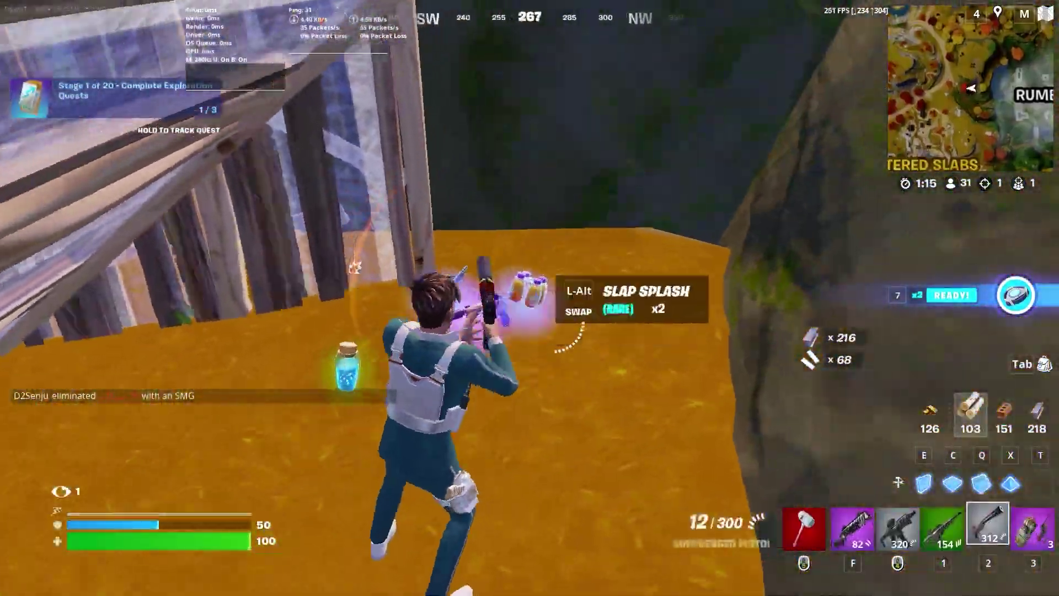
key("alt")
key("1")
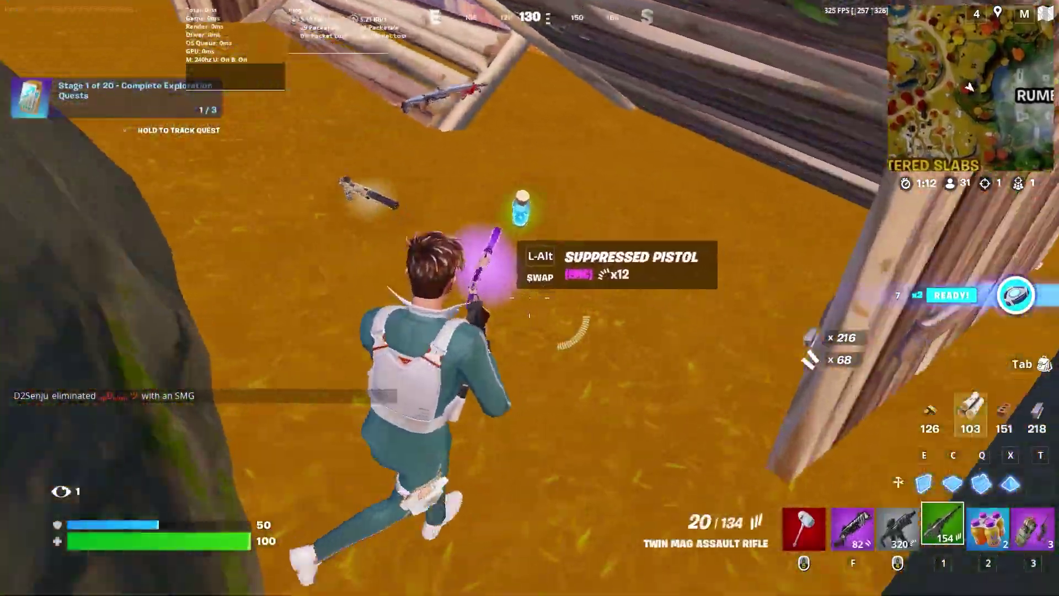
key("f")
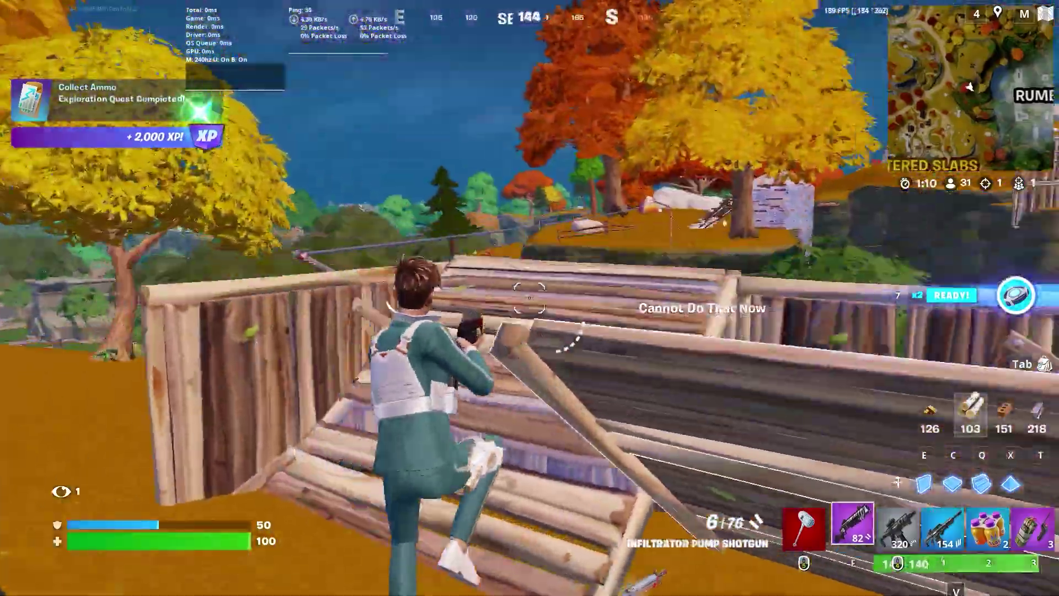
key("4")
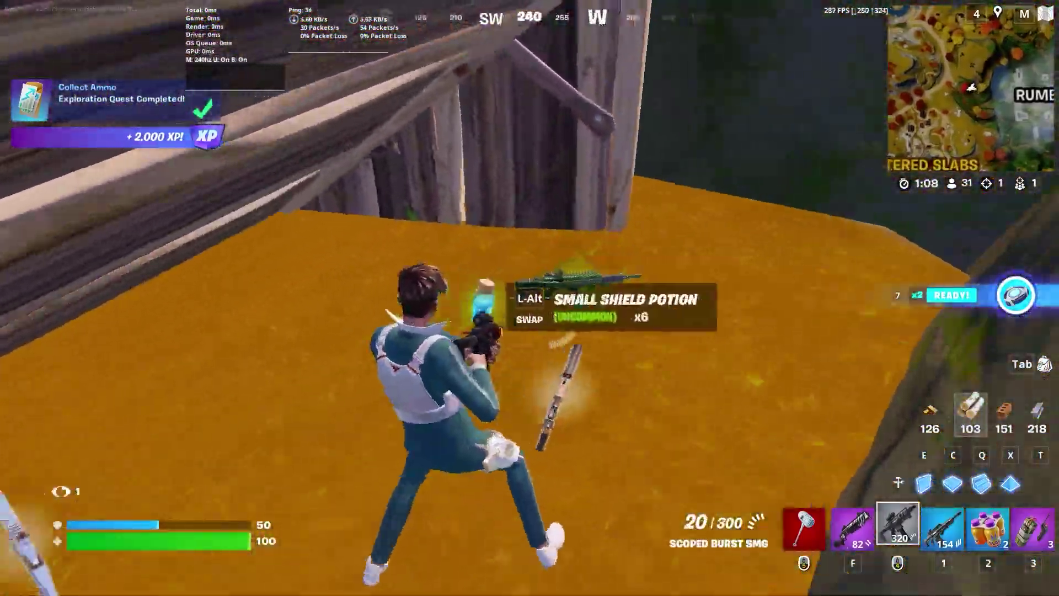